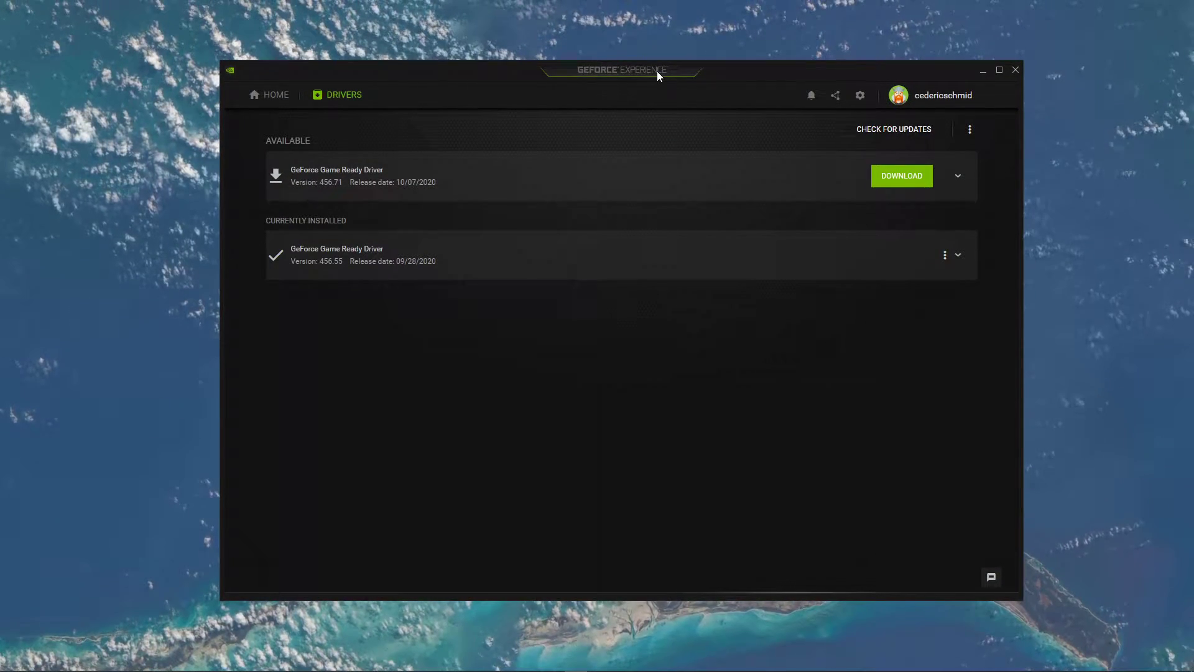
# Start downloading Game Ready Driver 456.71 in GeForce Experience.
pyautogui.moveTo(657, 71); pyautogui.dragTo(643, 71)
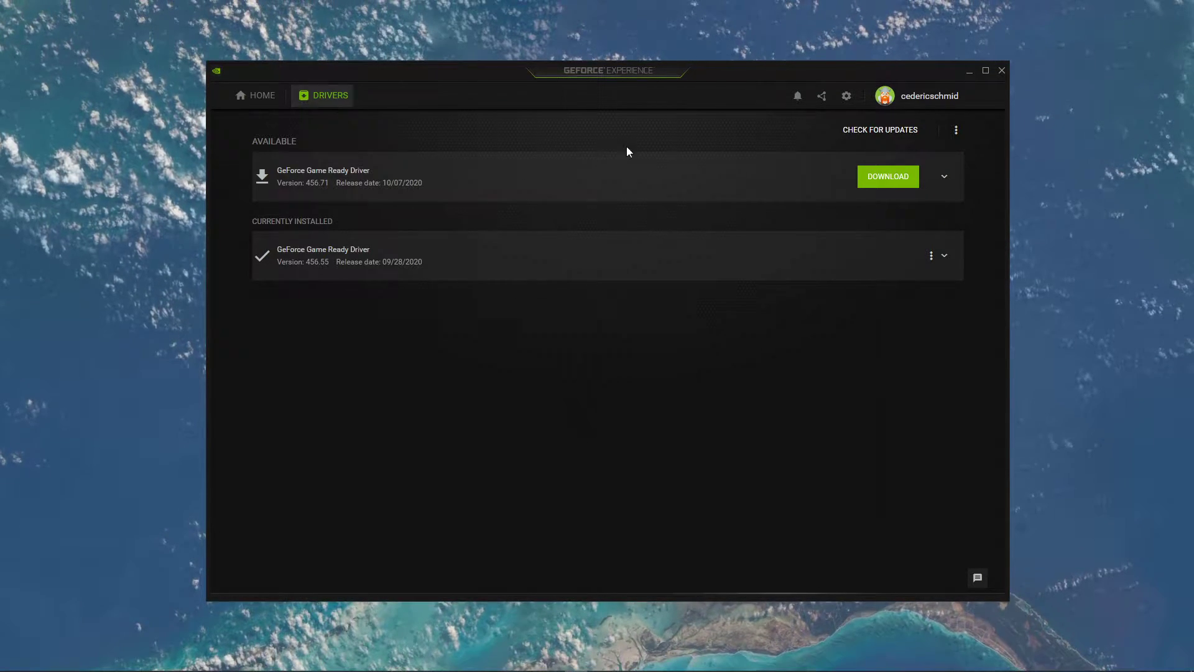
pyautogui.click(874, 184)
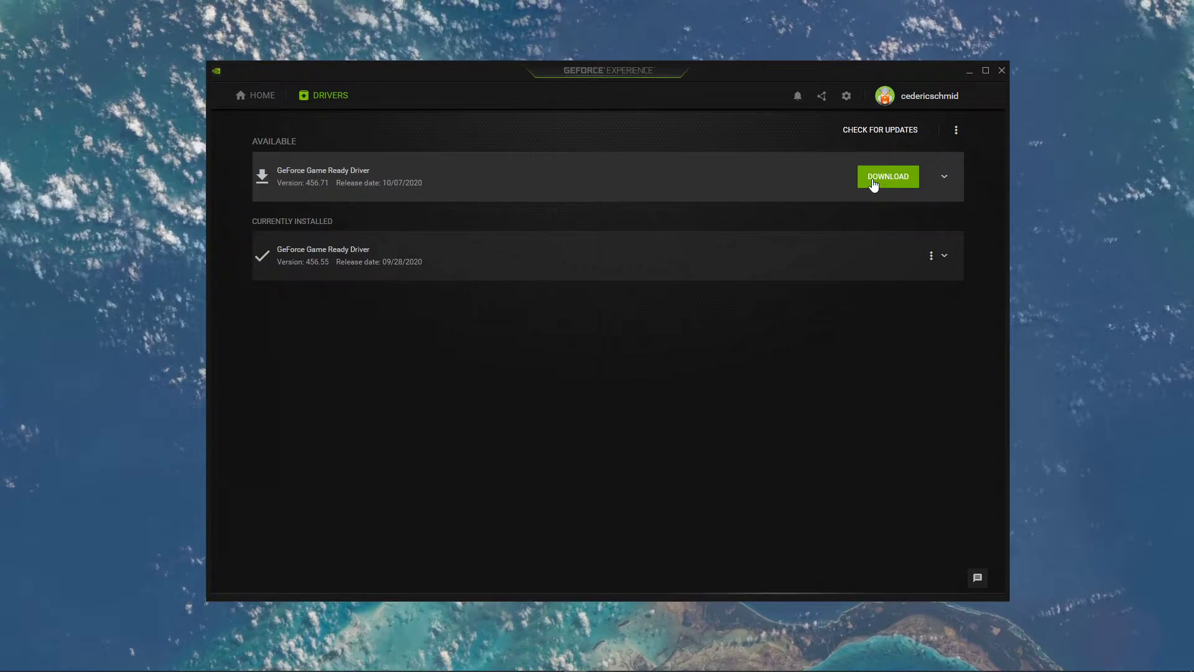
# Open the Minecraft: Windows 10 Edition details page from the GeForce Experience games library.
pyautogui.click(257, 95)
pyautogui.scroll(-2, 343, 382)
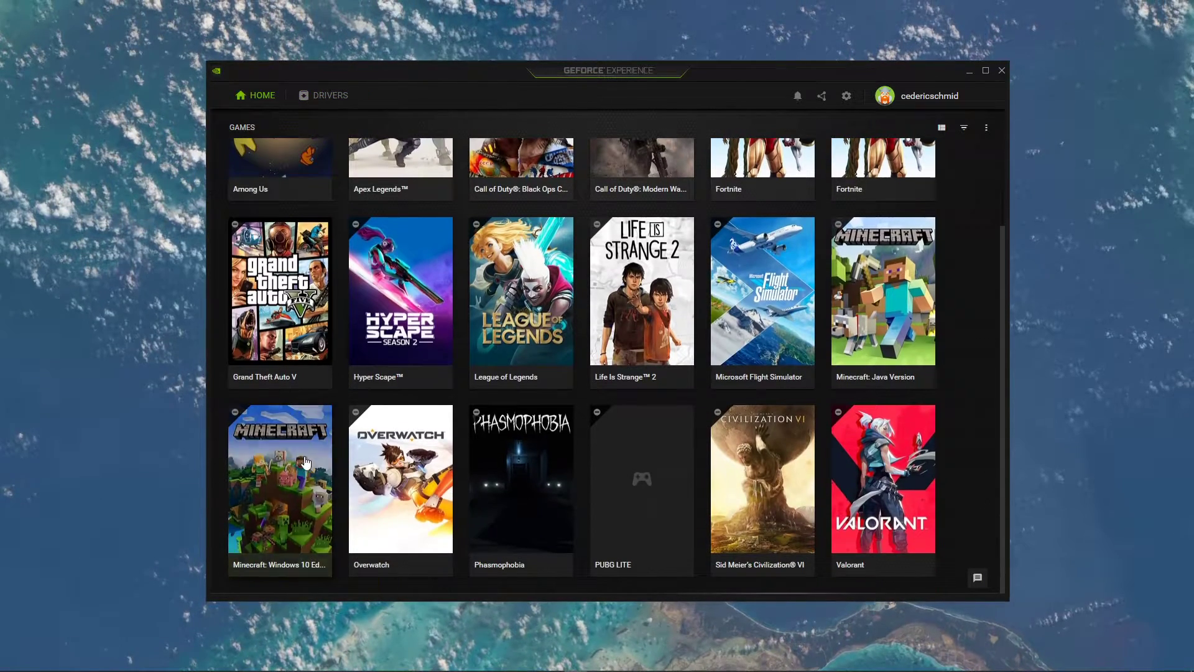
pyautogui.moveTo(289, 500)
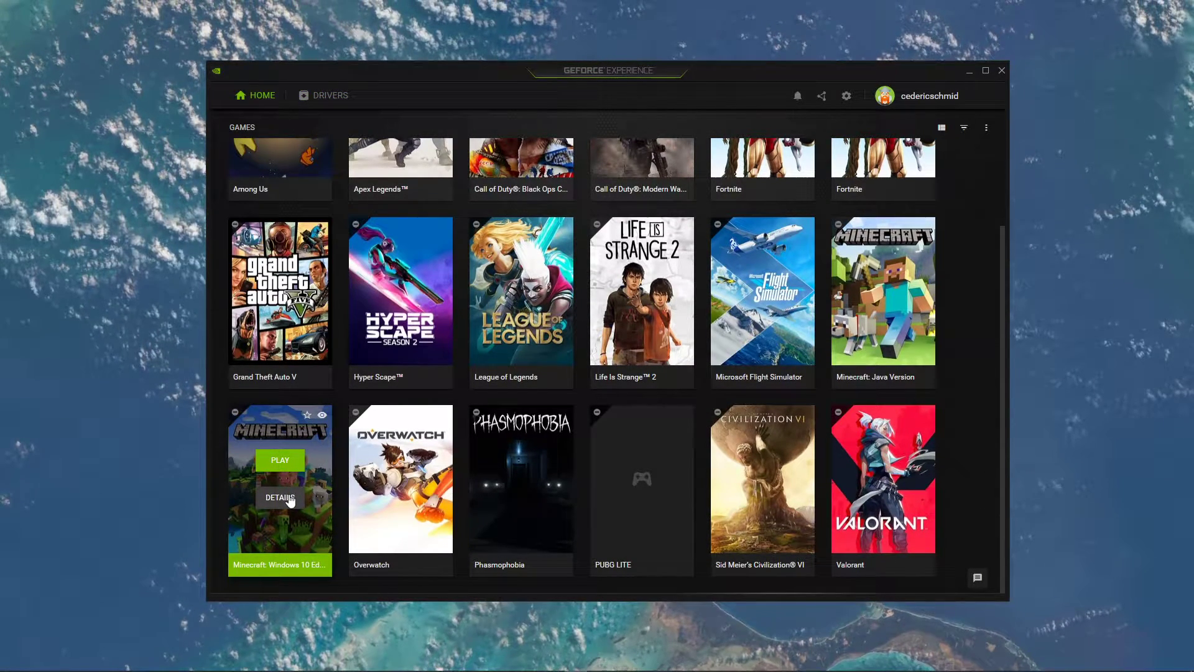
pyautogui.click(290, 499)
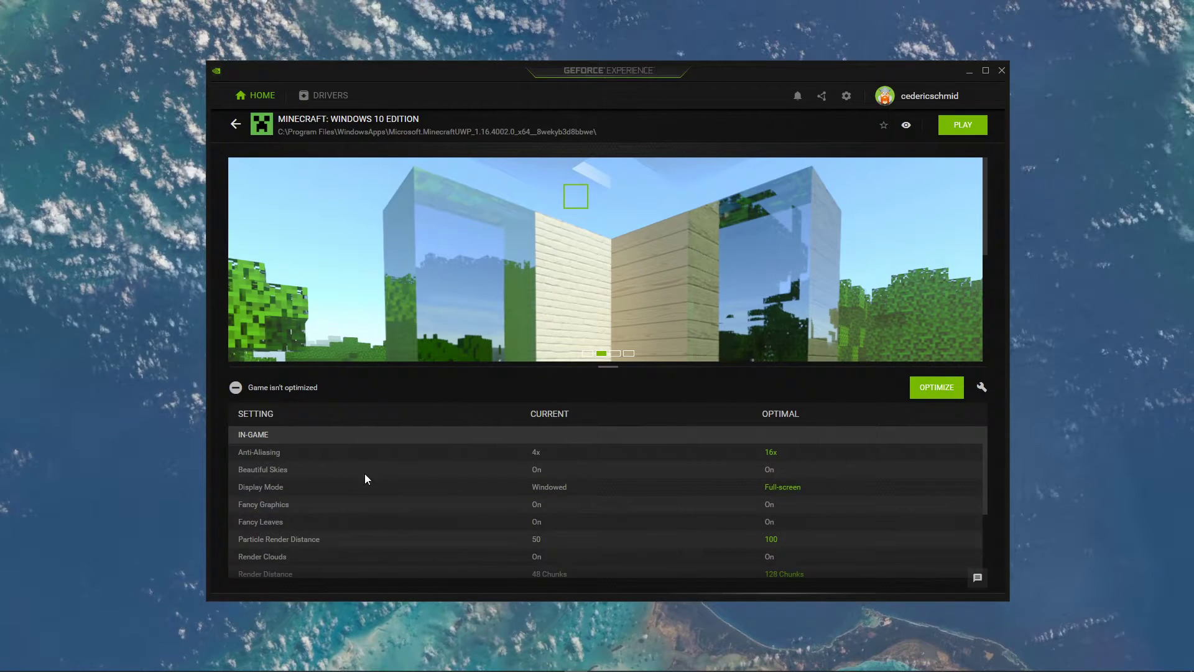
# Try shifting Minecraft's optimization slider toward quality, then cancel without changing settings.
pyautogui.click(980, 388)
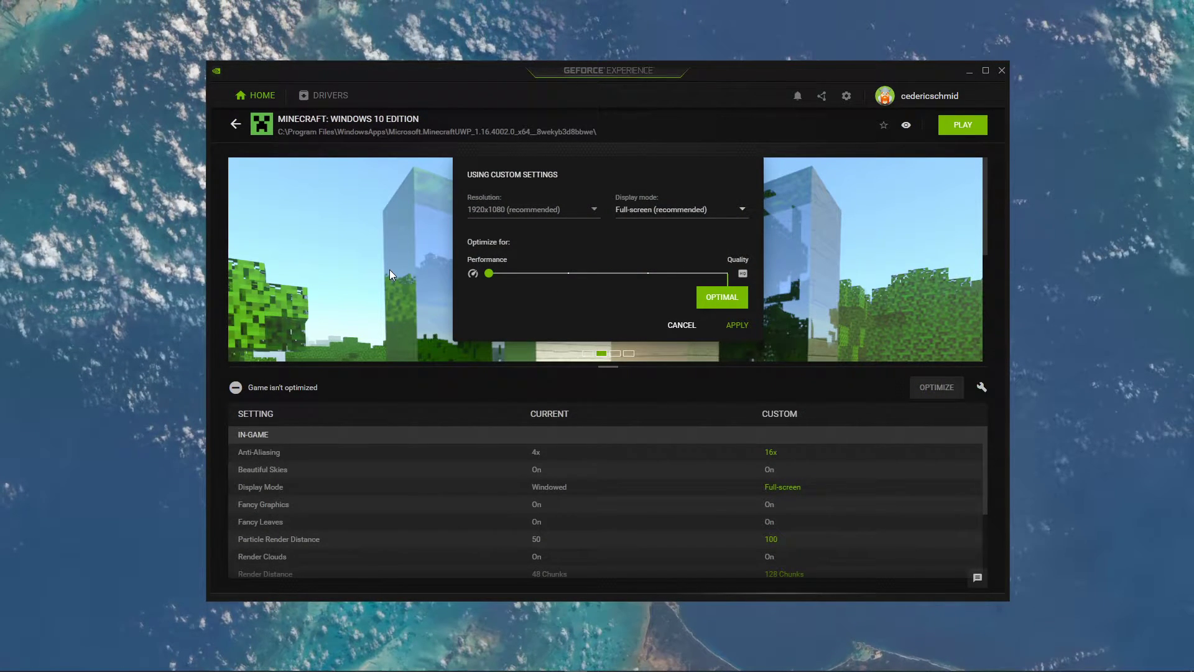
pyautogui.moveTo(488, 273); pyautogui.dragTo(754, 284)
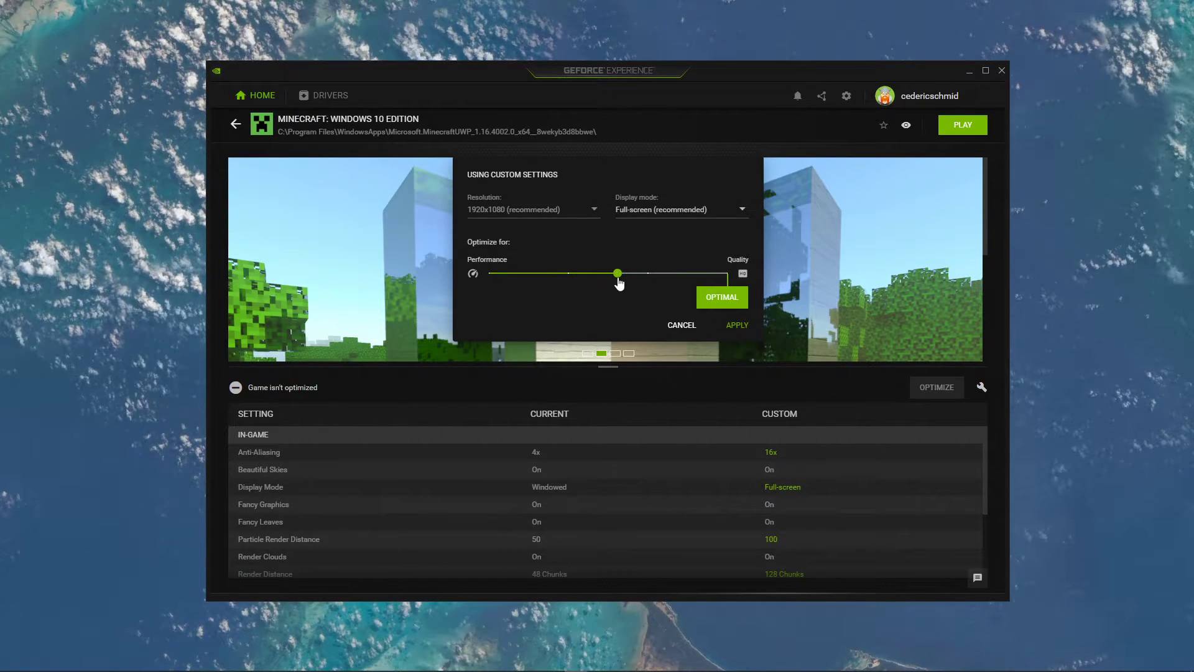
pyautogui.click(663, 321)
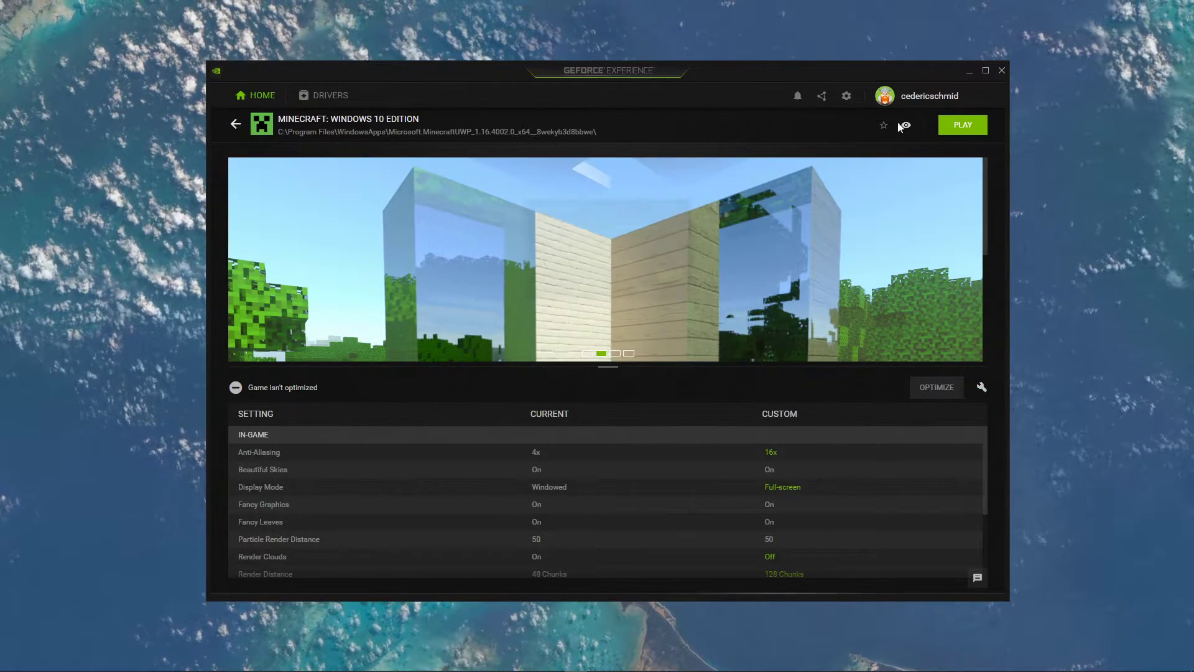
# Minimize GeForce Experience and run a new Windows Update check from Settings.
pyautogui.click(968, 74)
pyautogui.press('super')
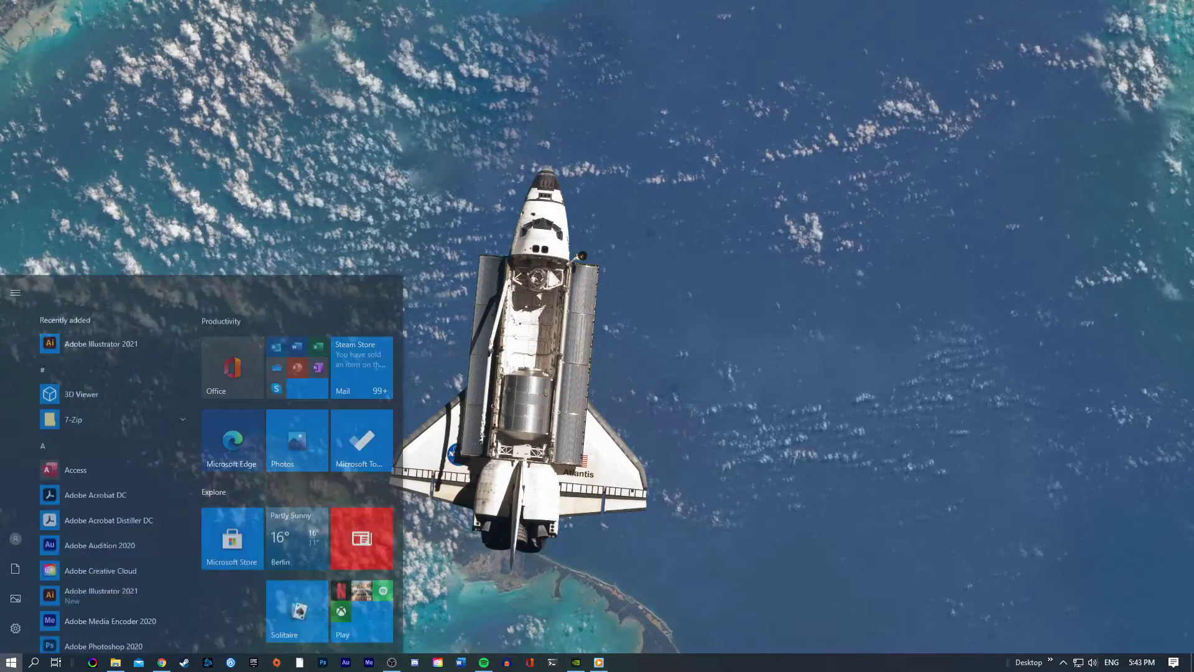
pyautogui.write('update')
pyautogui.press('Return')
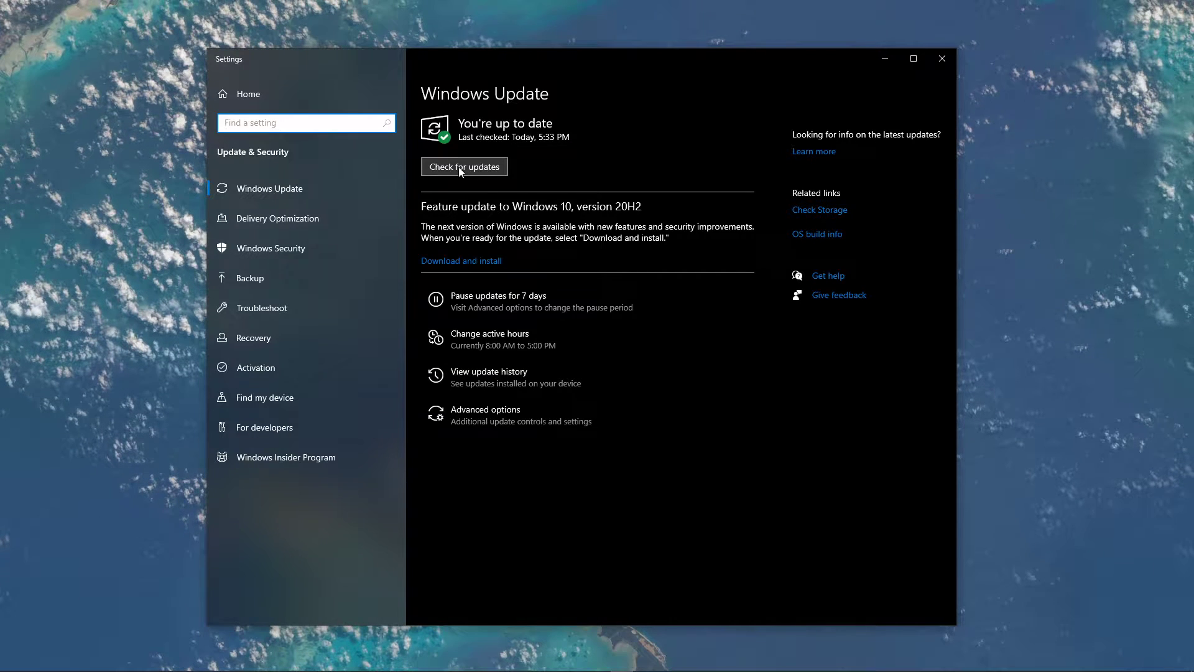
pyautogui.click(462, 166)
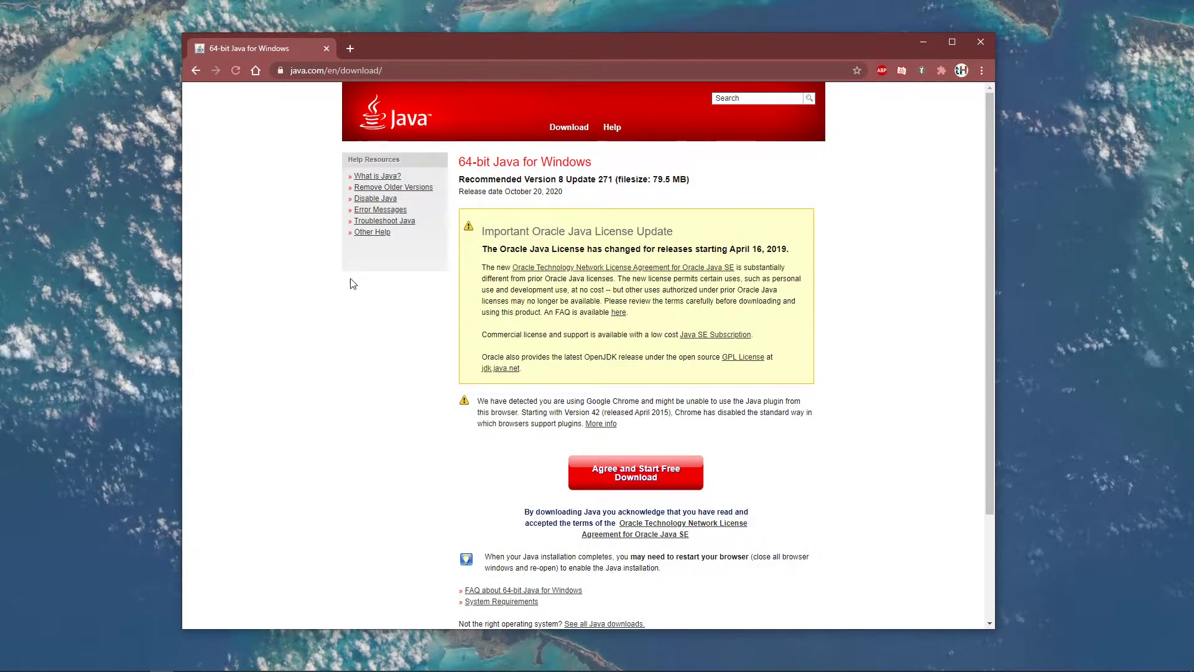
# Scroll the java.com download page down to the Agree and Start Free Download button.
pyautogui.scroll(-1, 240, 254)
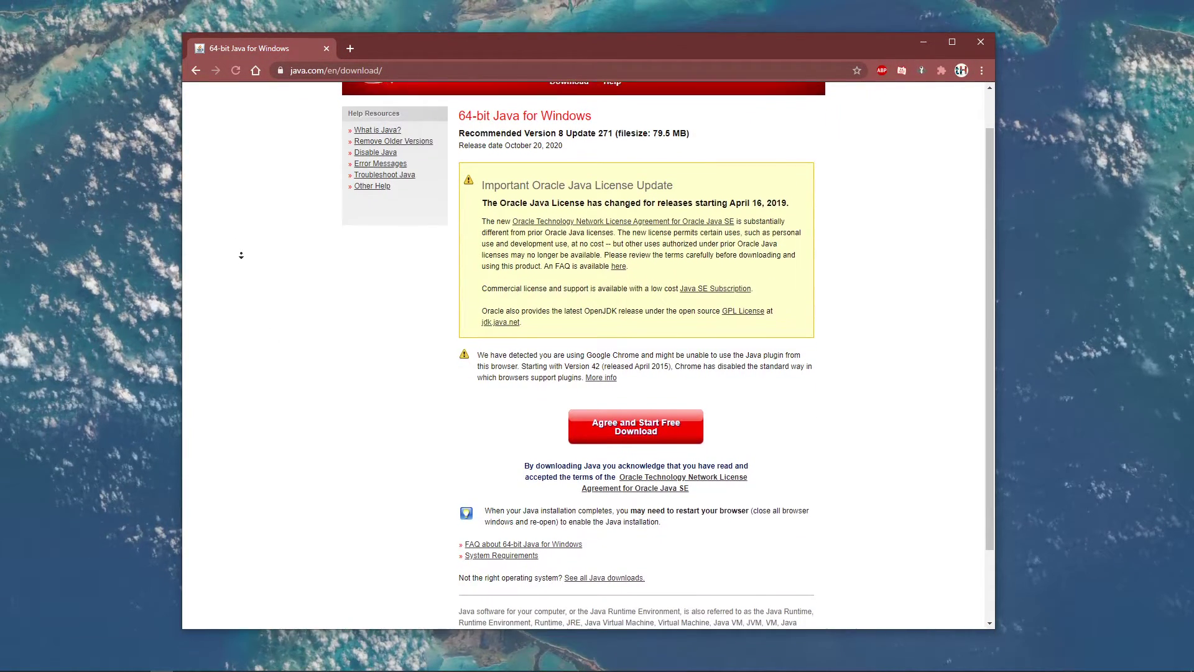
pyautogui.scroll(-2, 240, 255)
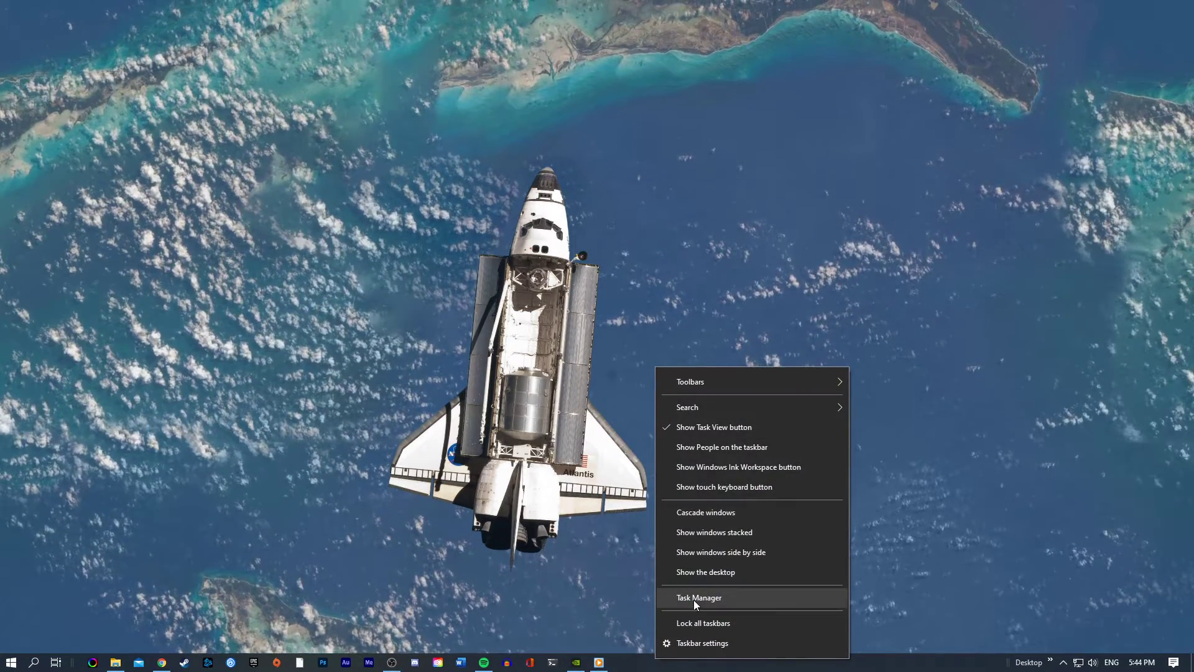
# Open Task Manager and look through processes such as Spotify and Steam Client WebHelper.
pyautogui.click(694, 598)
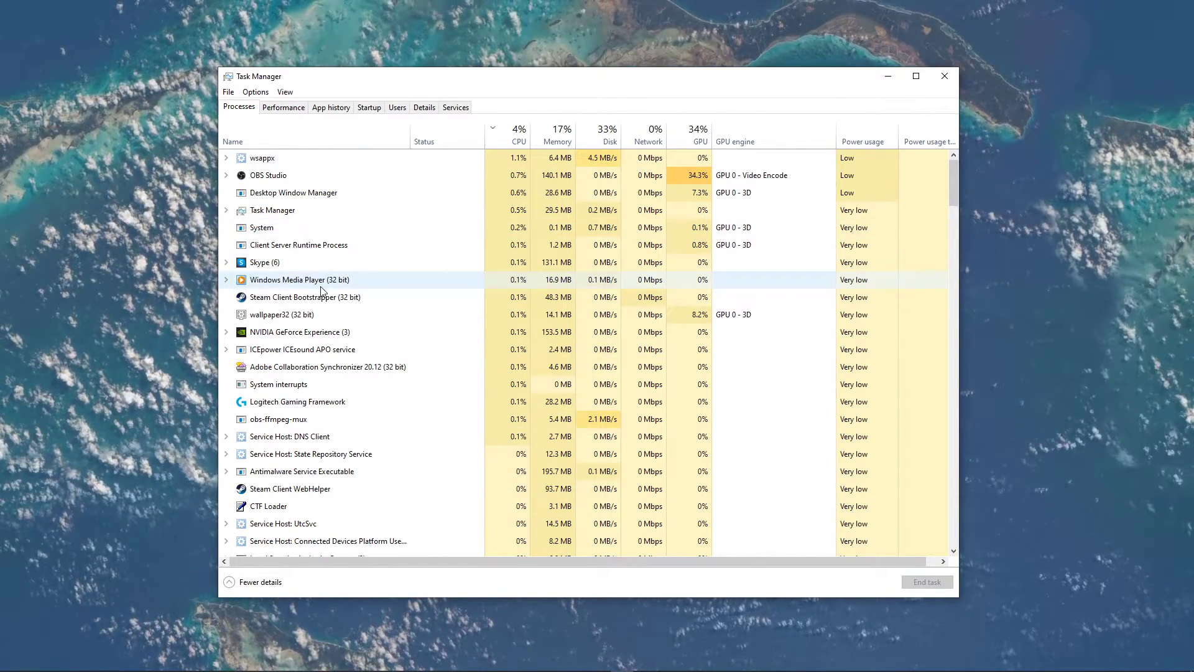
pyautogui.scroll(-1, 327, 313)
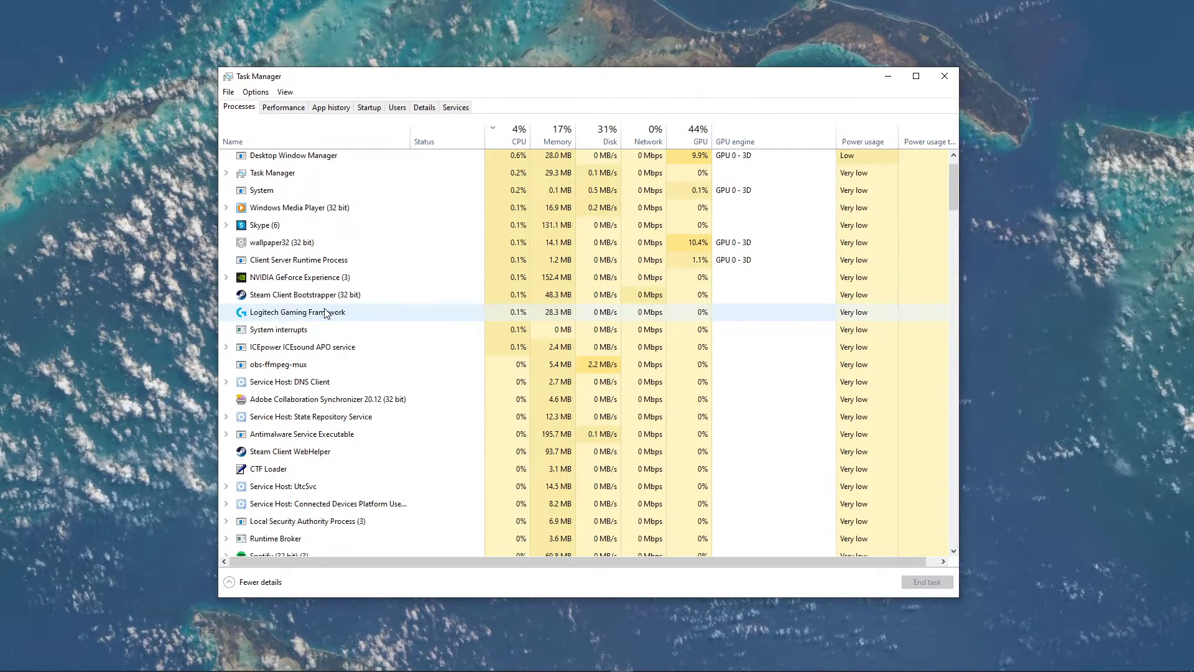
pyautogui.scroll(-4, 311, 311)
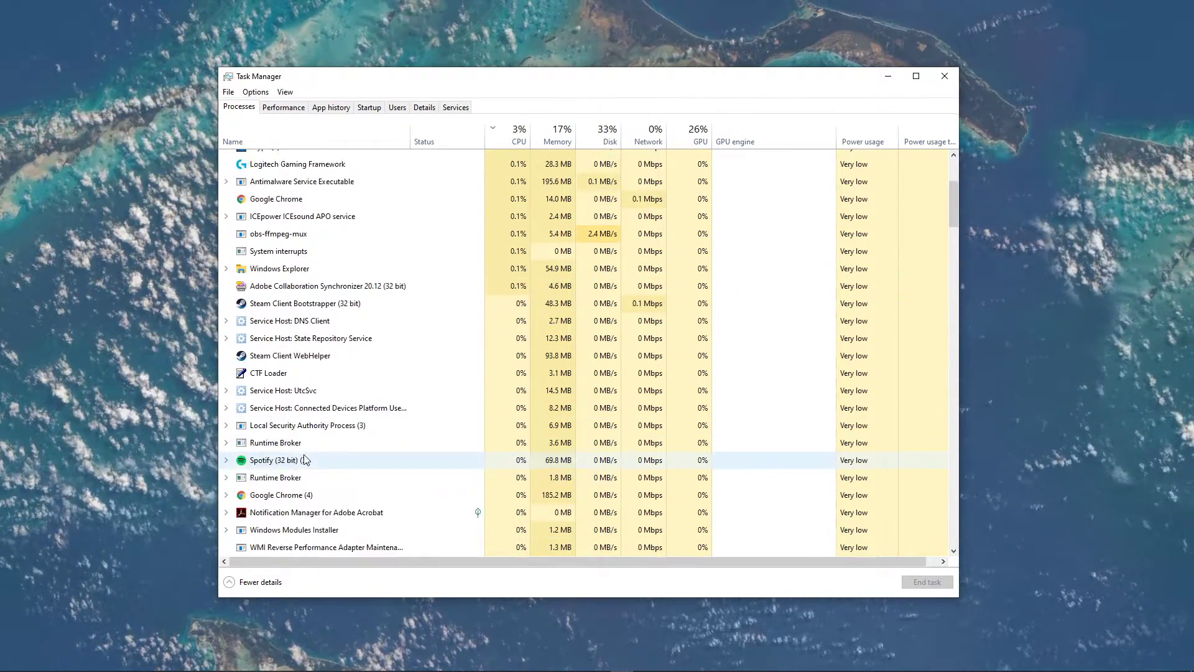
pyautogui.click(291, 368)
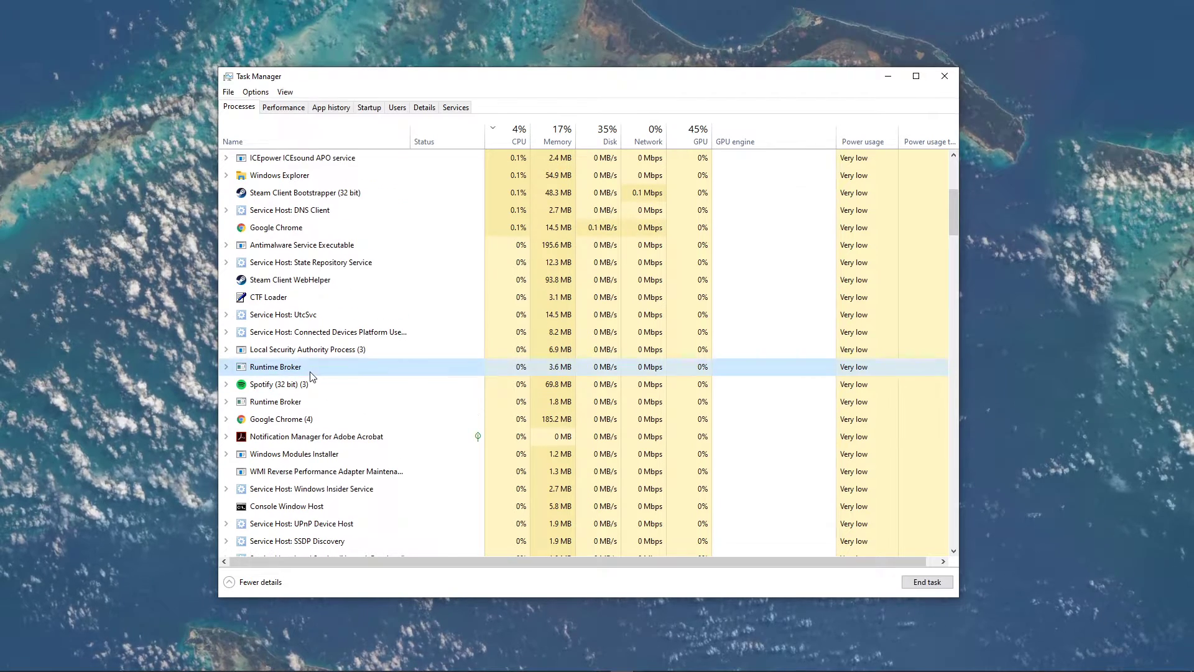
pyautogui.click(292, 281)
pyautogui.rightClick(293, 283)
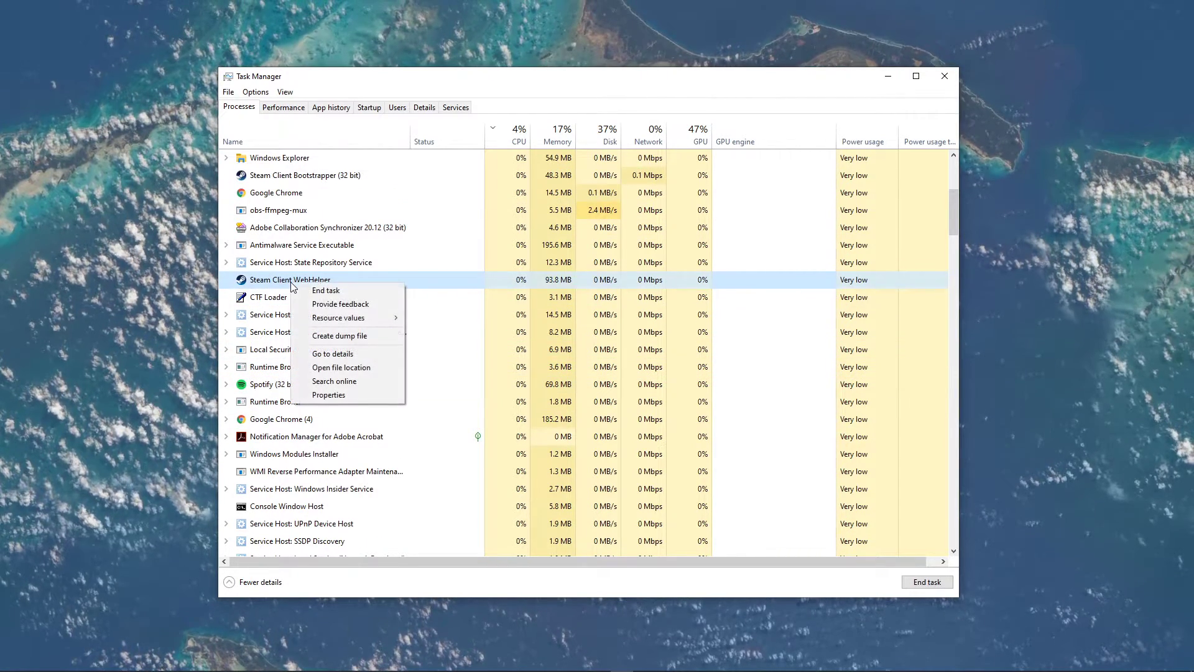
pyautogui.click(291, 251)
# End the Skype (6) processes in Task Manager.
pyautogui.rightClick(293, 251)
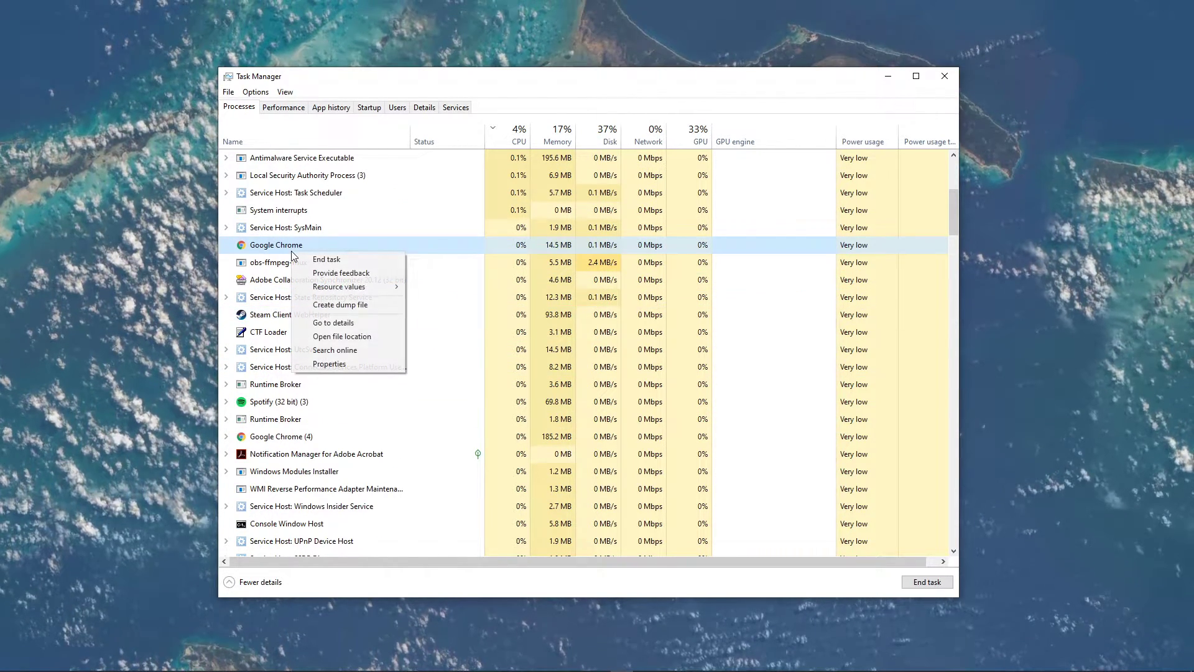
pyautogui.click(303, 163)
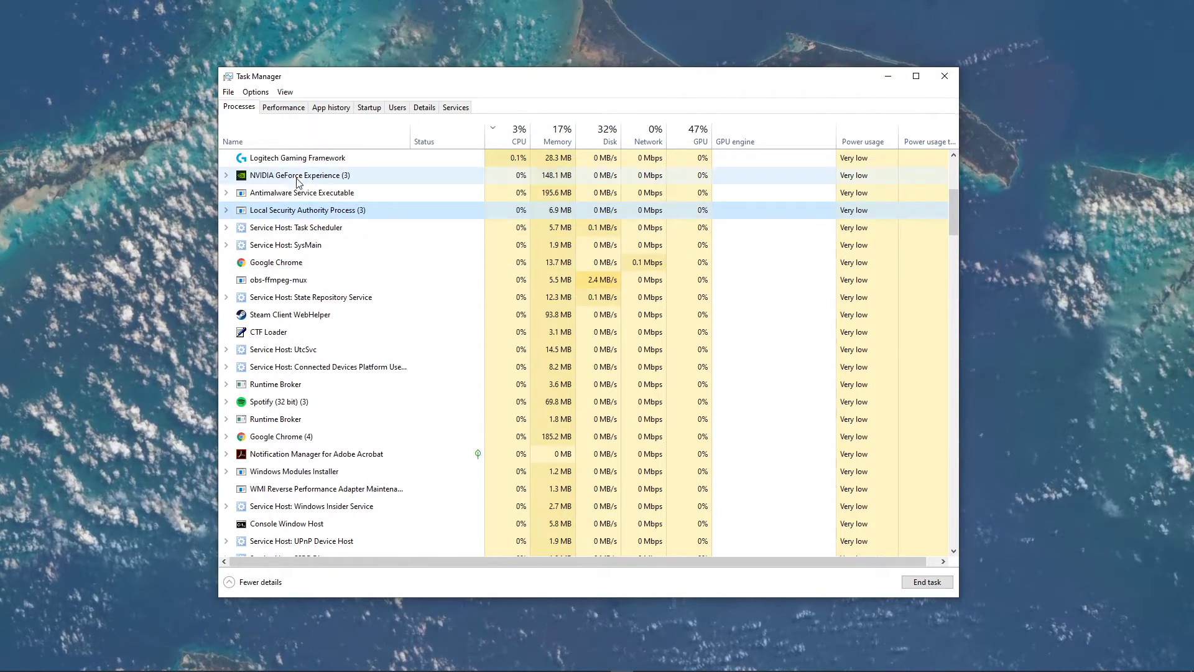
pyautogui.rightClick(303, 163)
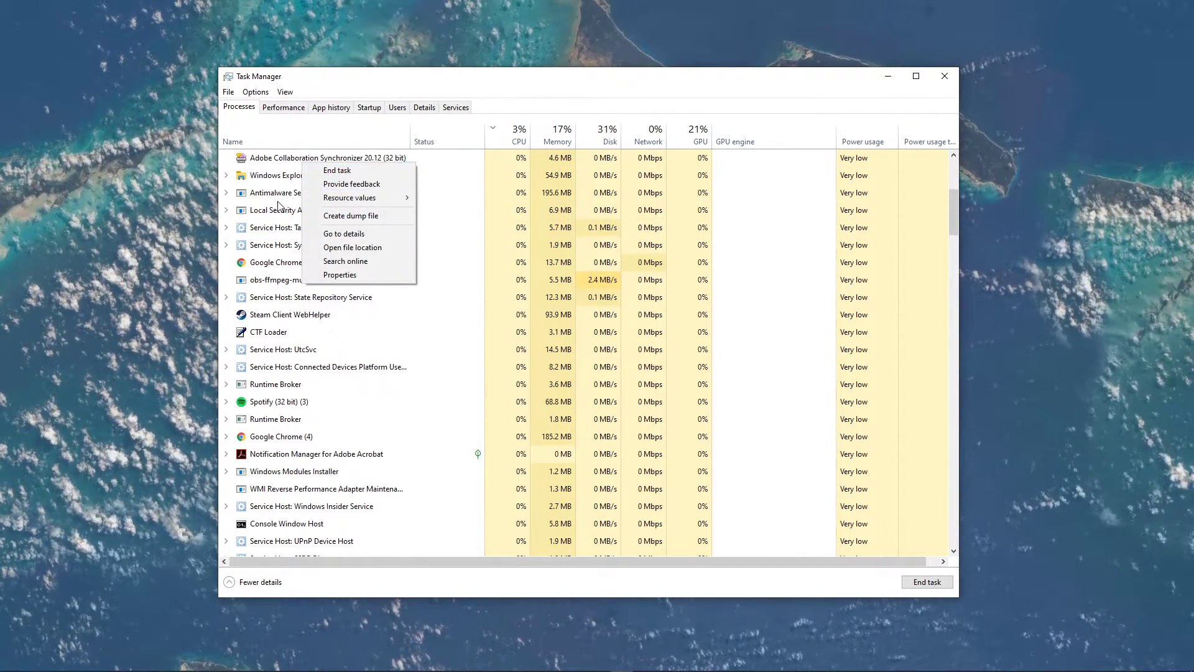
pyautogui.click(295, 228)
pyautogui.scroll(6, 301, 383)
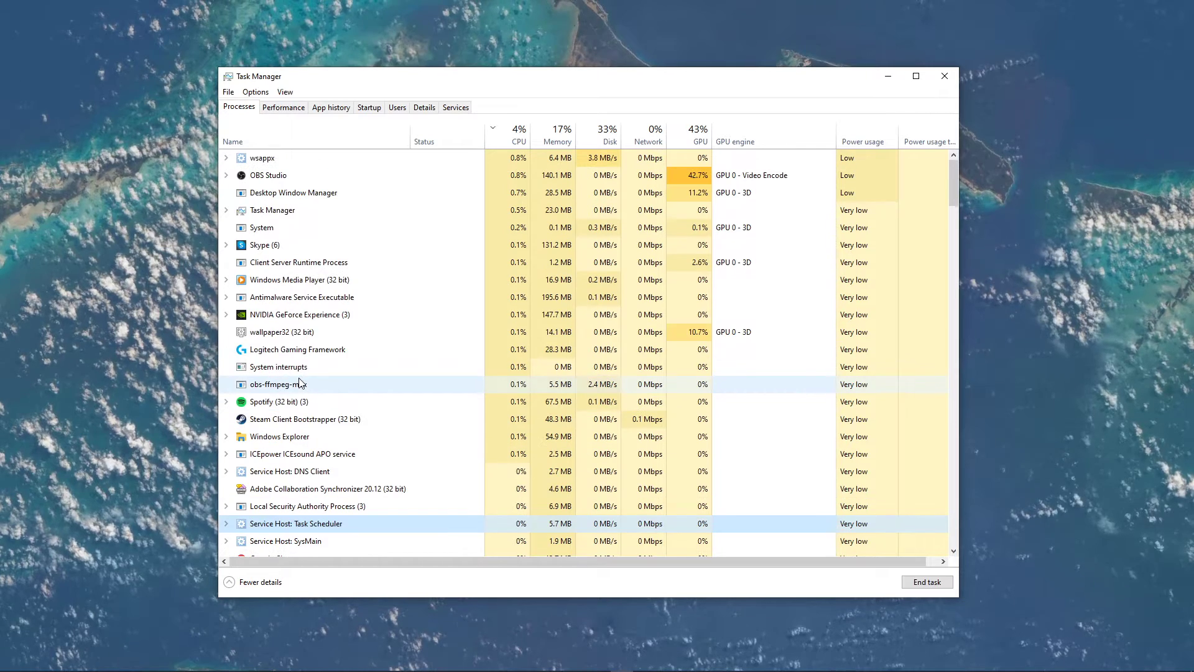
pyautogui.click(258, 160)
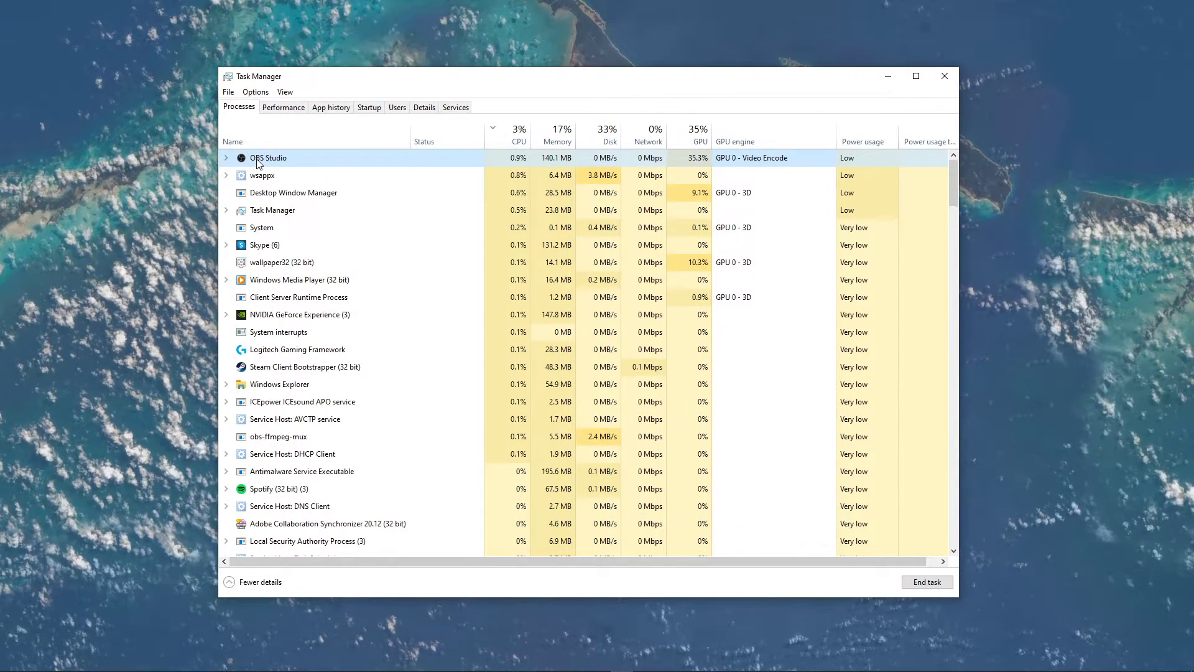
pyautogui.rightClick(256, 248)
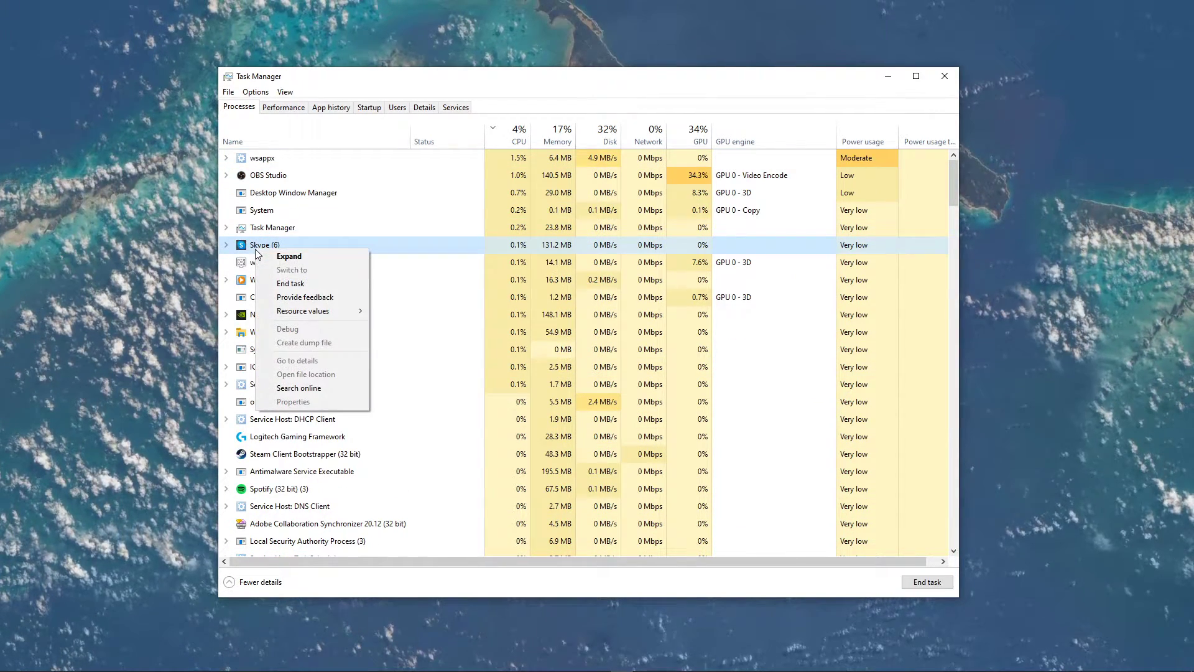
pyautogui.click(283, 288)
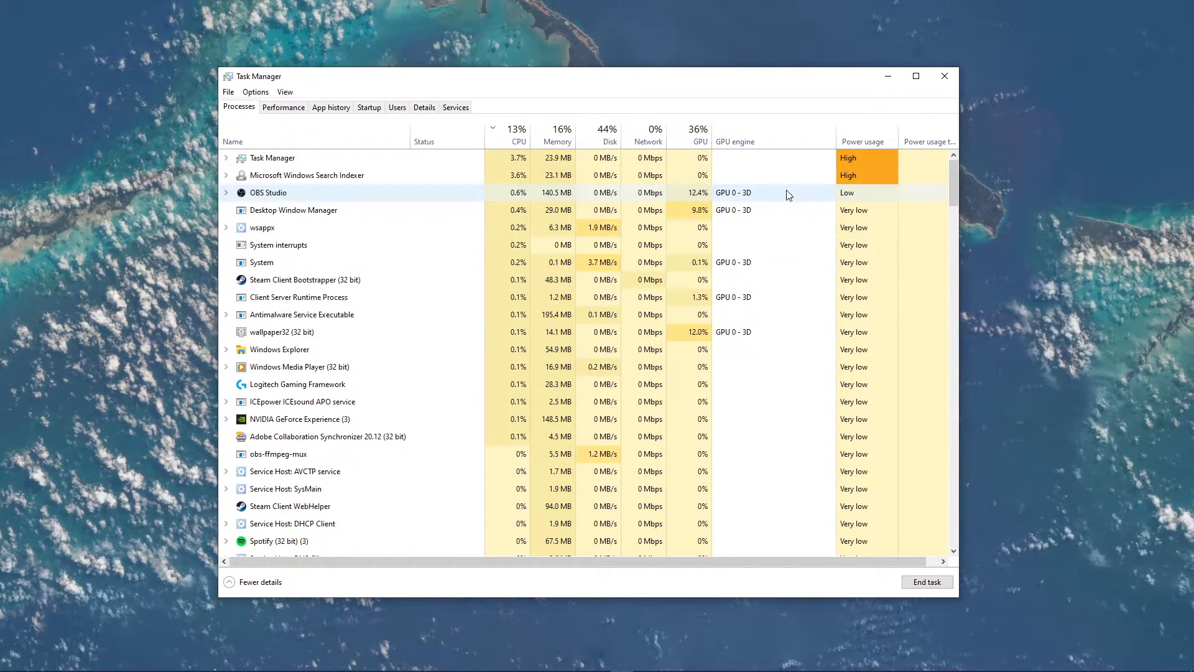
# Close Task Manager and open Firewall & network protection with a 'firewall' search.
pyautogui.click(944, 76)
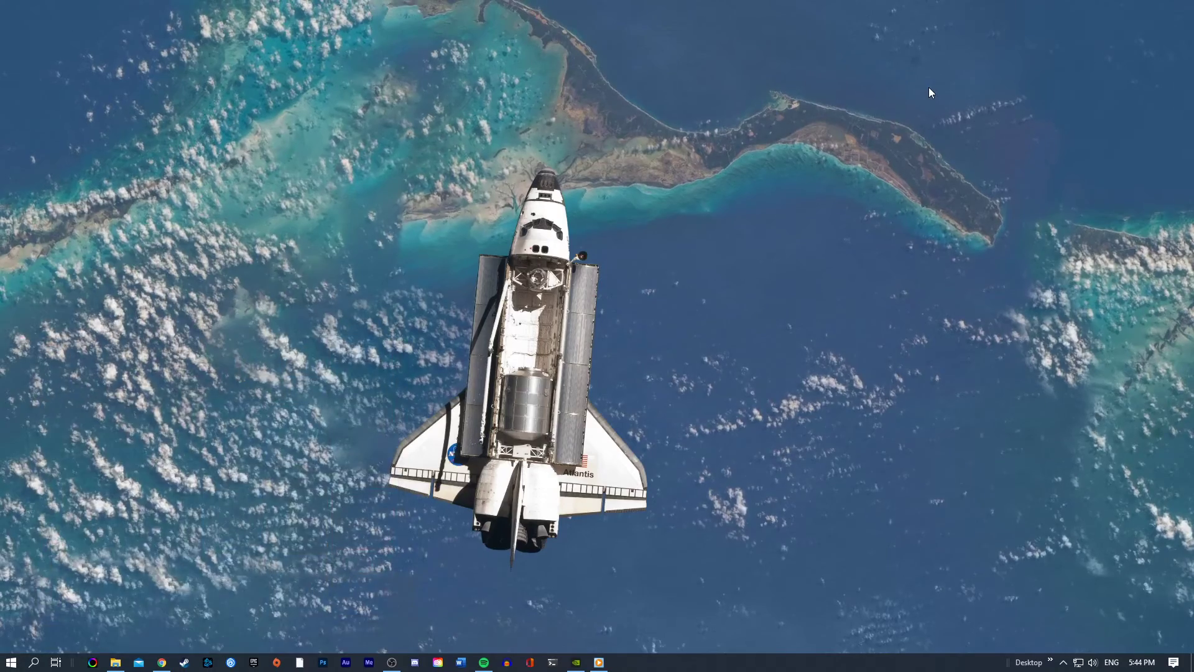
pyautogui.press('super')
pyautogui.write('firewall')
pyautogui.press('Return')
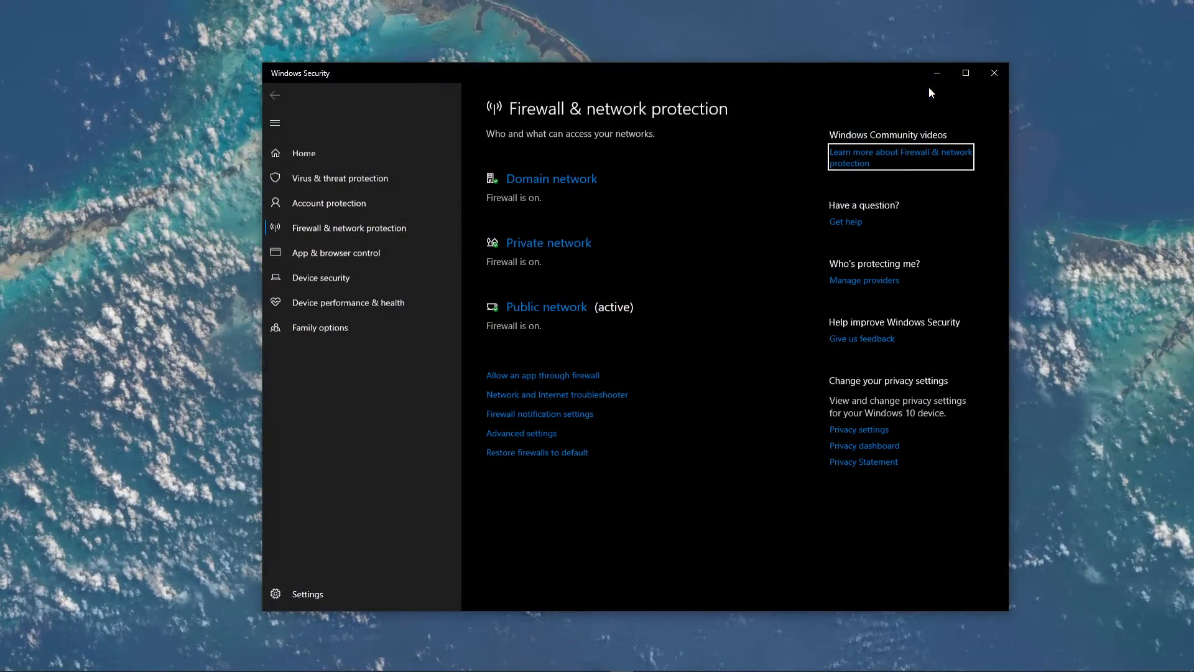
# Unlock the firewall's allowed apps list and untick Minecraft for Windows 10.
pyautogui.moveTo(794, 81); pyautogui.dragTo(738, 78)
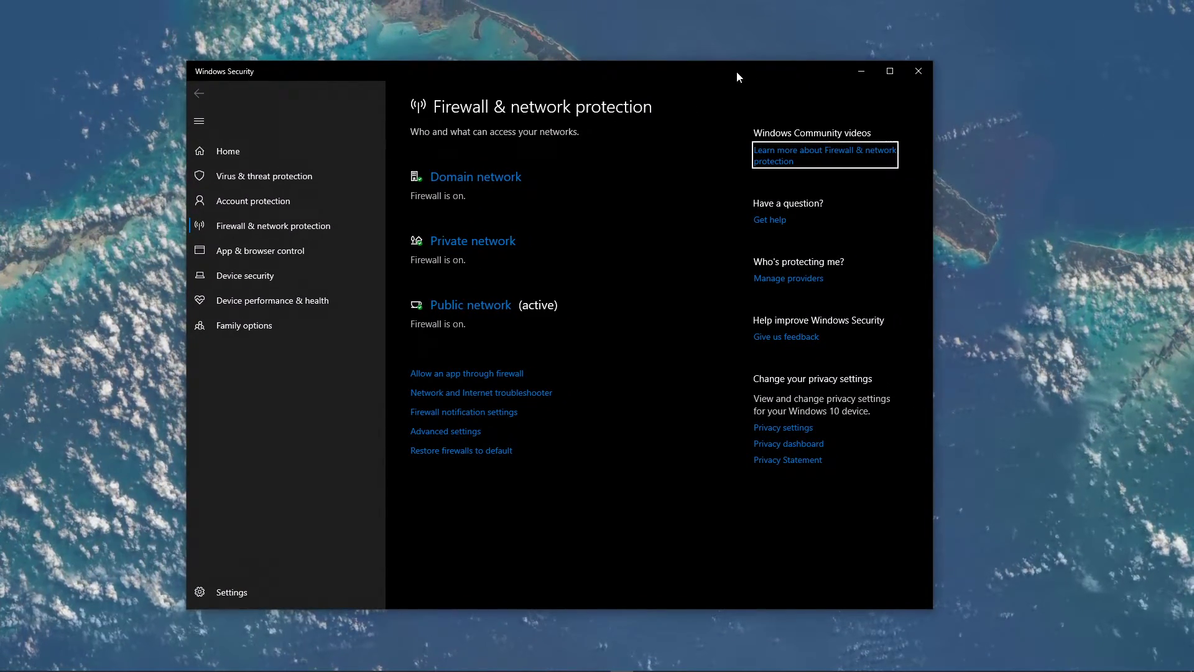
pyautogui.click(452, 375)
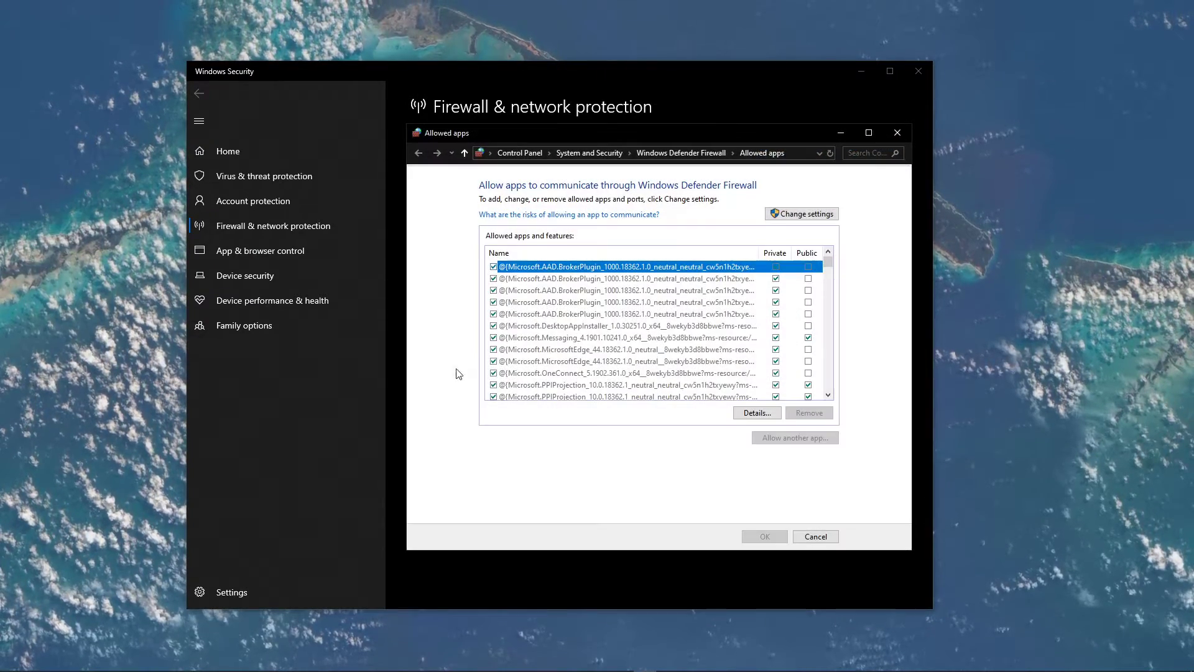
pyautogui.click(916, 72)
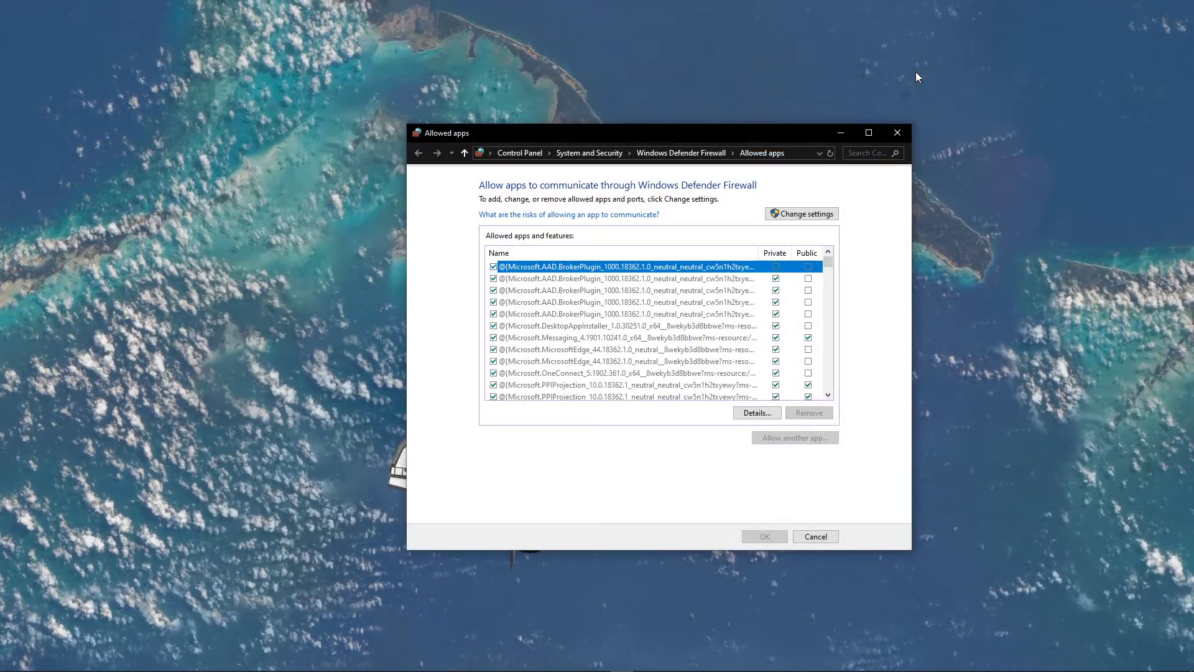
pyautogui.click(793, 214)
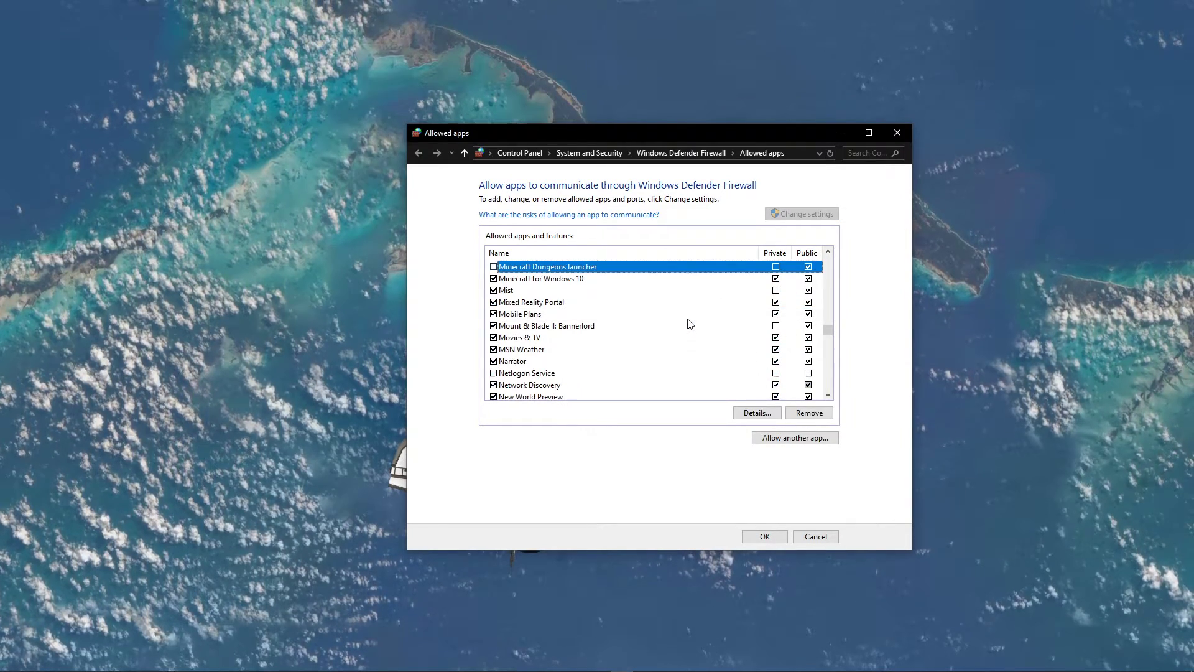
pyautogui.scroll(2, 689, 323)
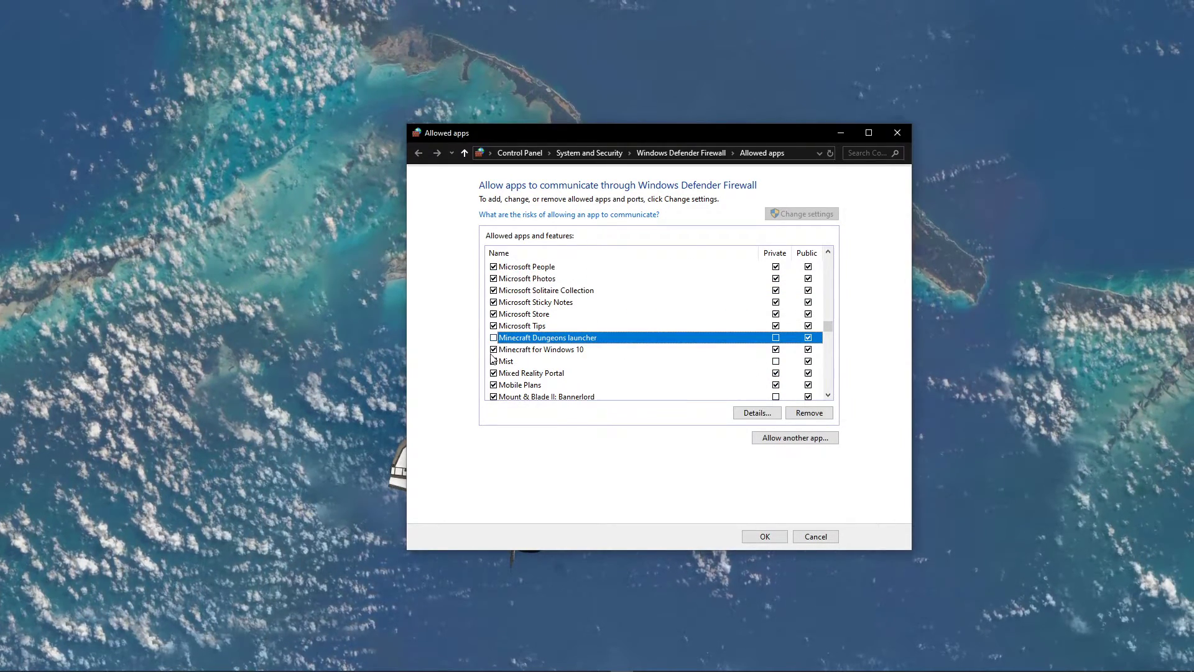
pyautogui.click(493, 350)
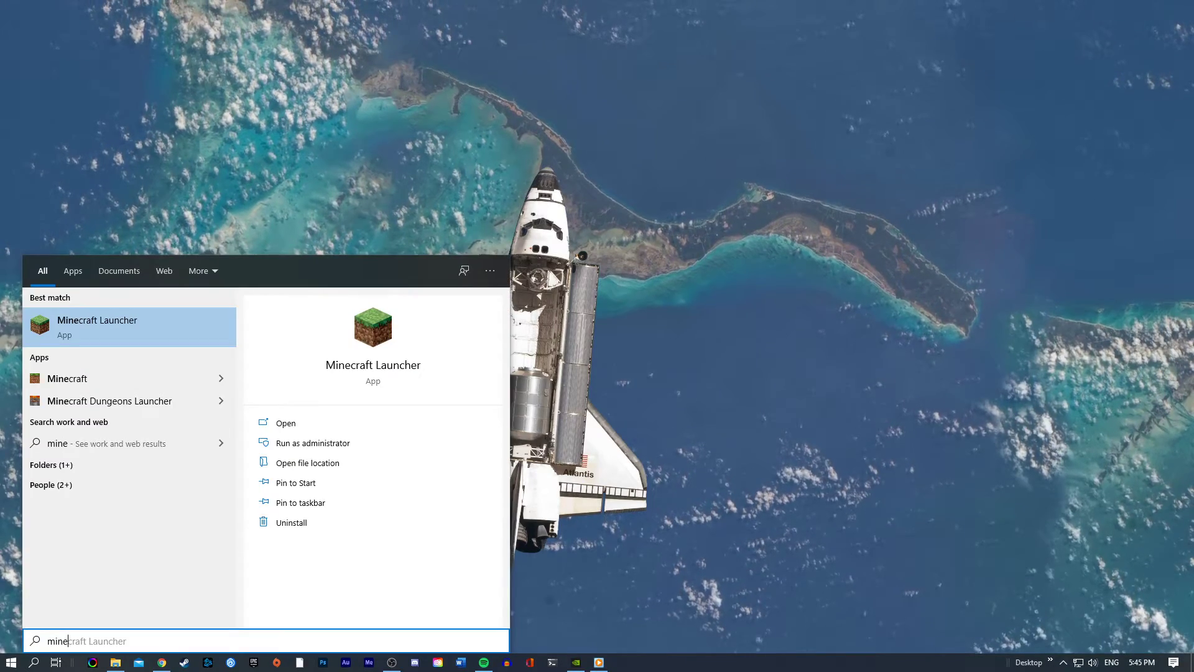
# Open the Minecraft Launcher shortcut's file location and centre the Explorer window.
pyautogui.rightClick(89, 322)
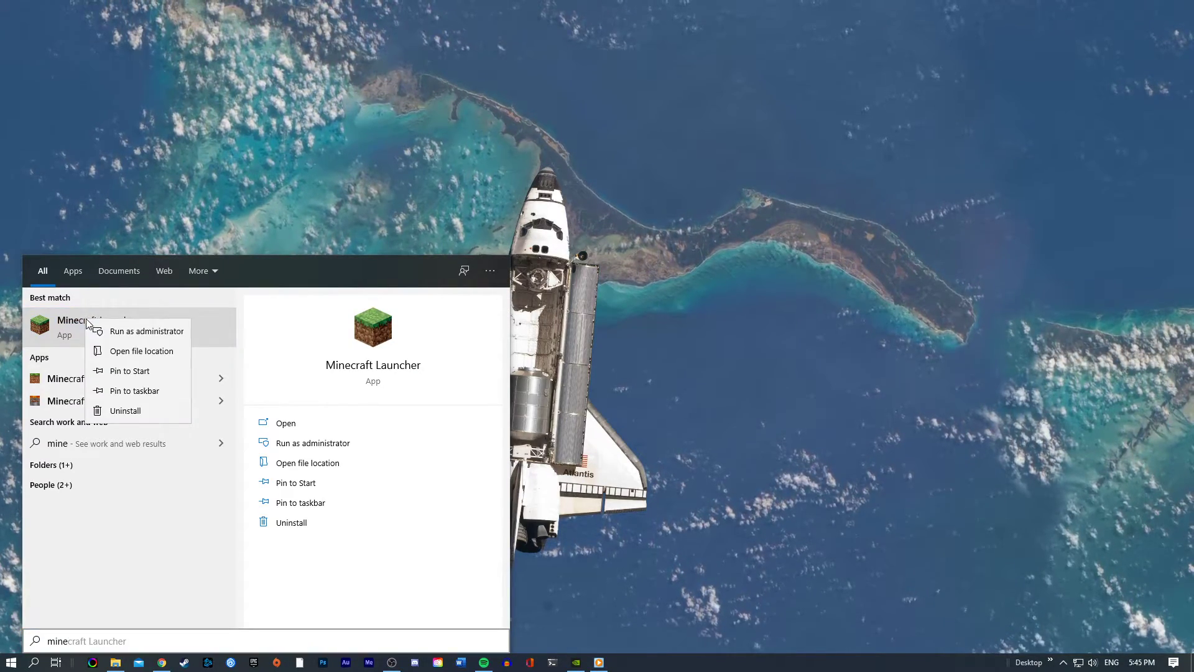
pyautogui.click(103, 354)
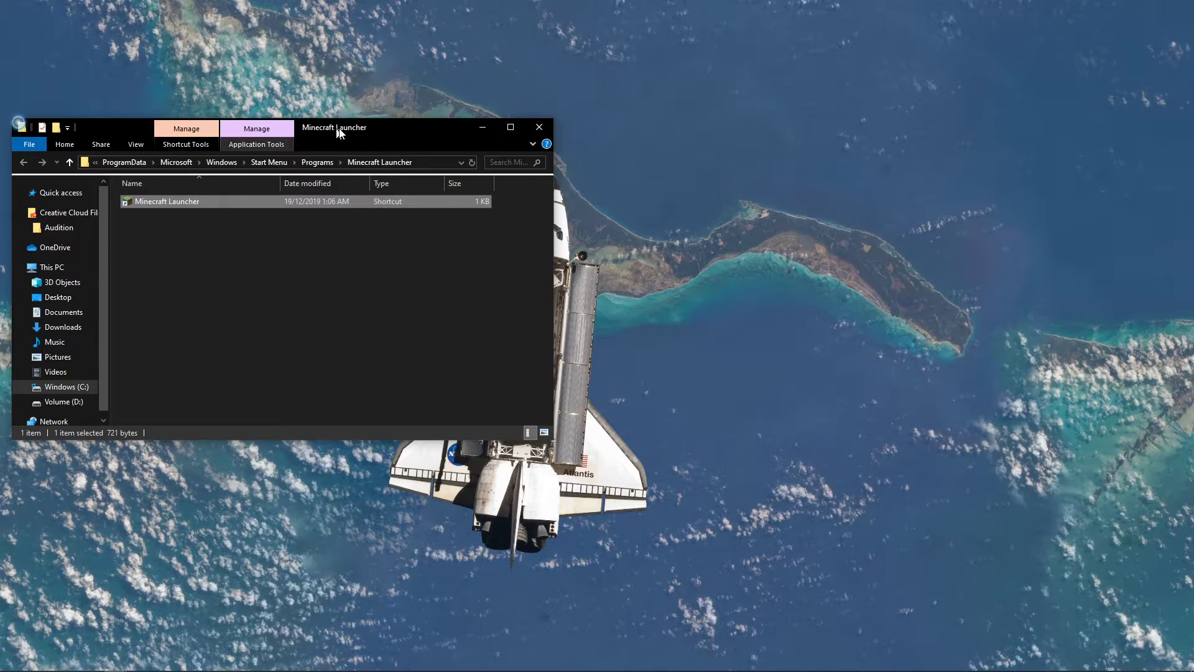
pyautogui.moveTo(339, 132); pyautogui.dragTo(664, 140)
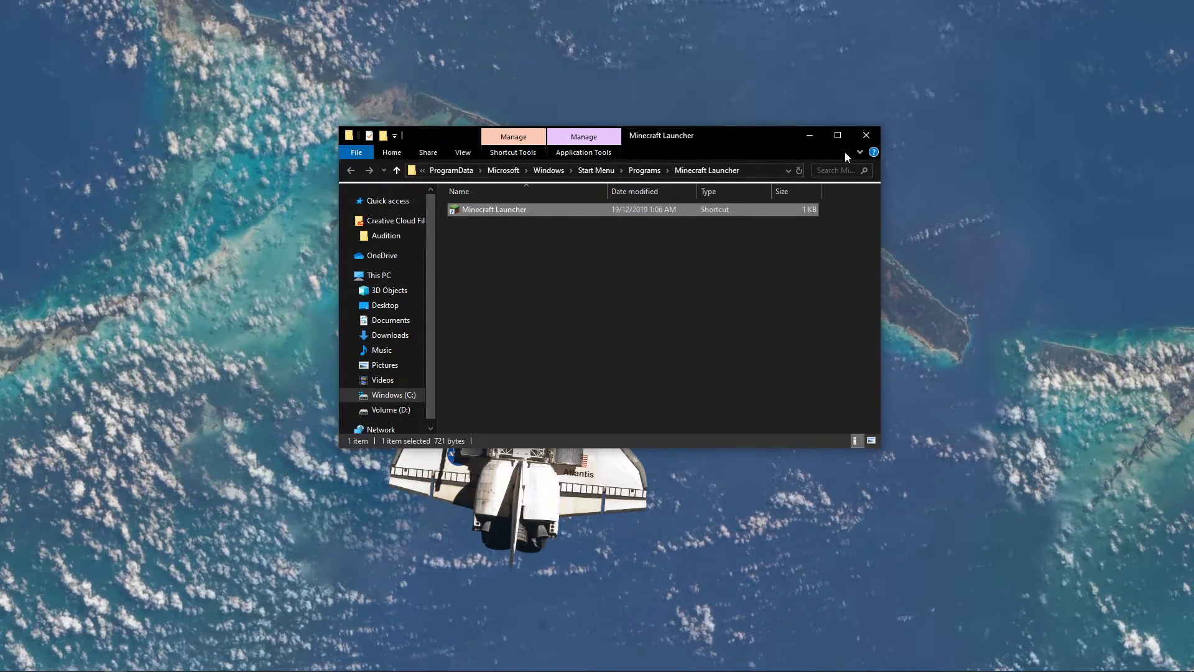
pyautogui.click(859, 152)
pyautogui.click(859, 154)
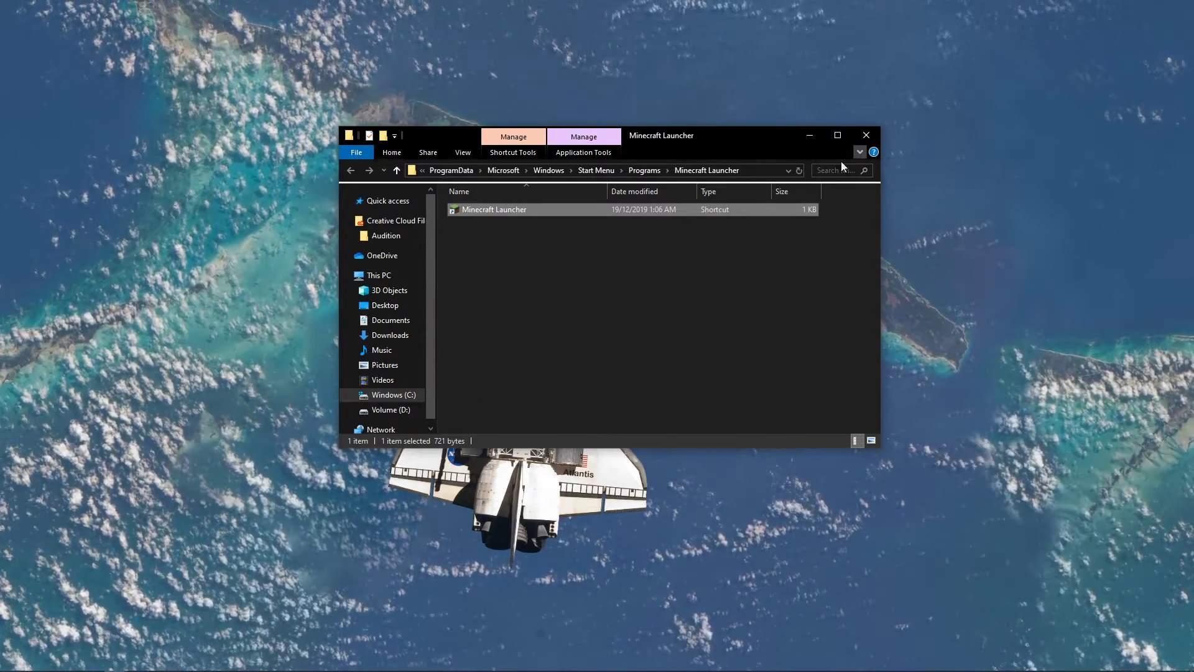
pyautogui.click(626, 236)
# Set the Minecraft Launcher shortcut to override high DPI scaling, performed by Application.
pyautogui.rightClick(531, 212)
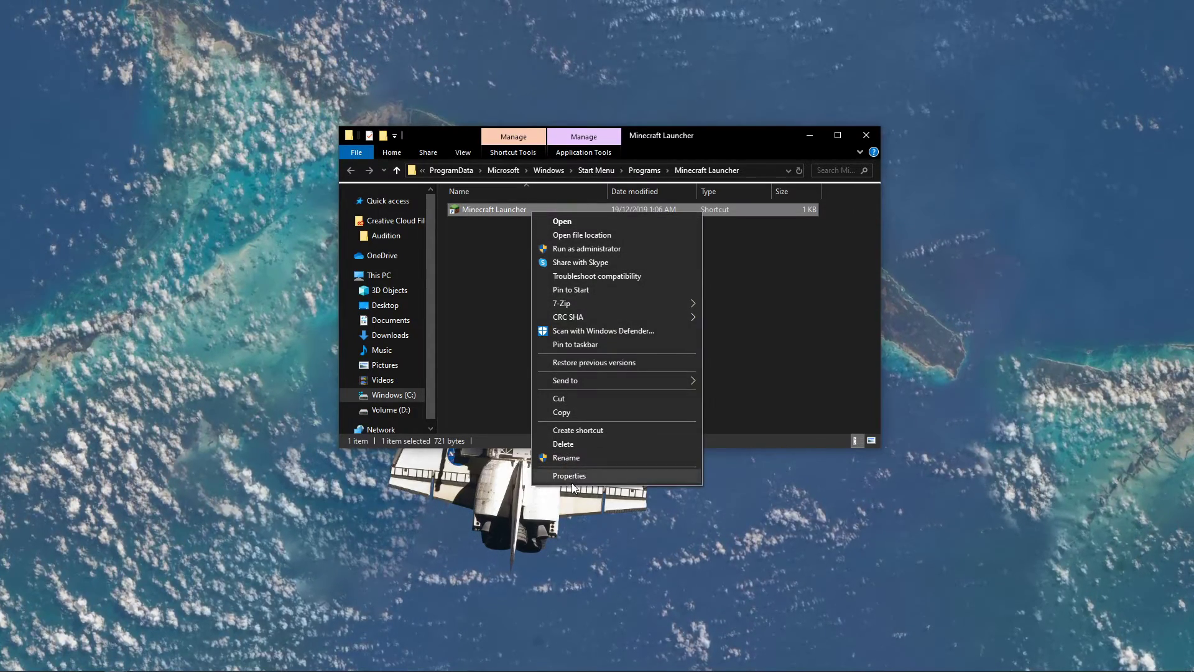
pyautogui.click(578, 483)
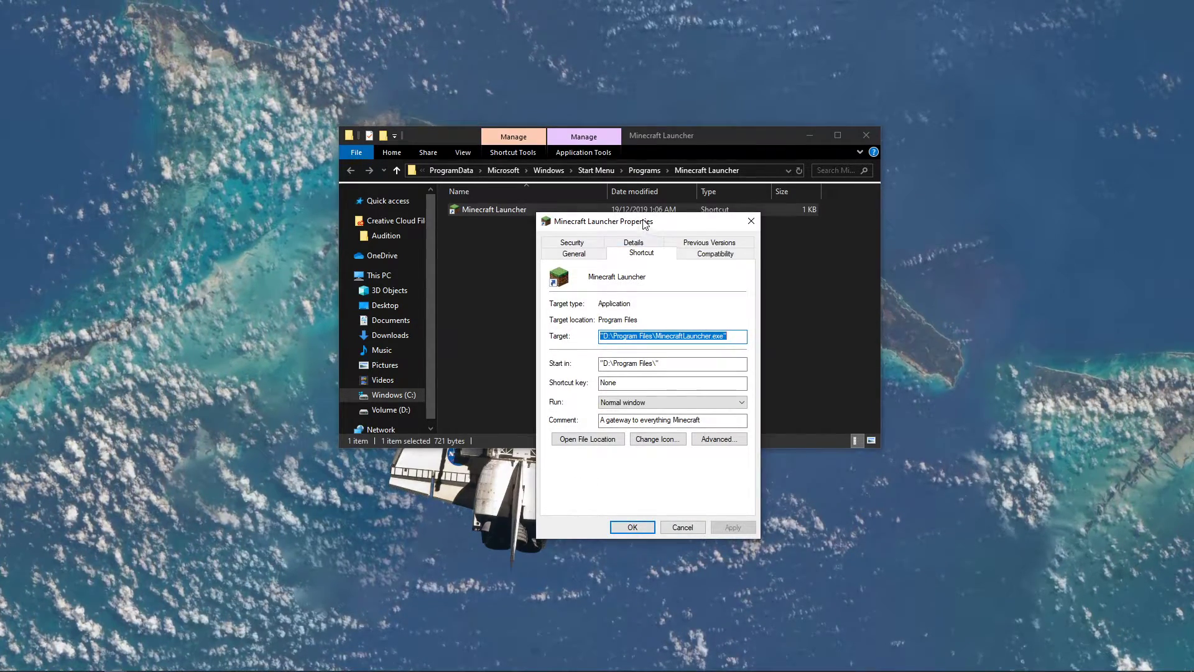
pyautogui.moveTo(628, 221); pyautogui.dragTo(618, 161)
pyautogui.click(684, 191)
pyautogui.click(698, 182)
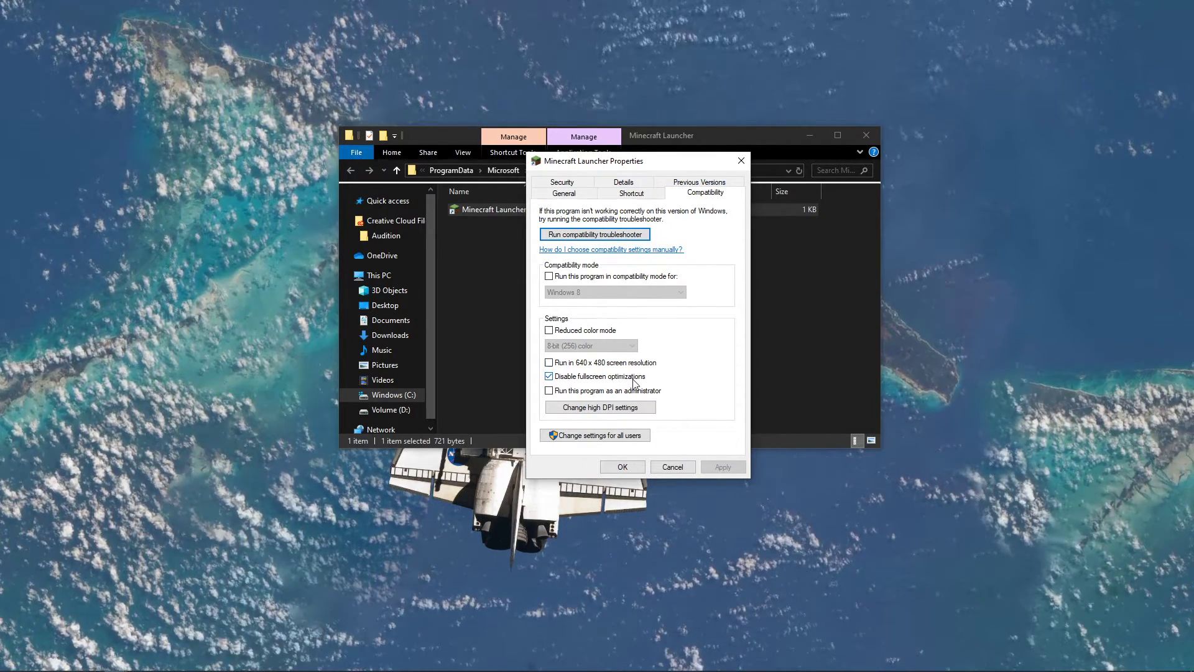
pyautogui.click(600, 407)
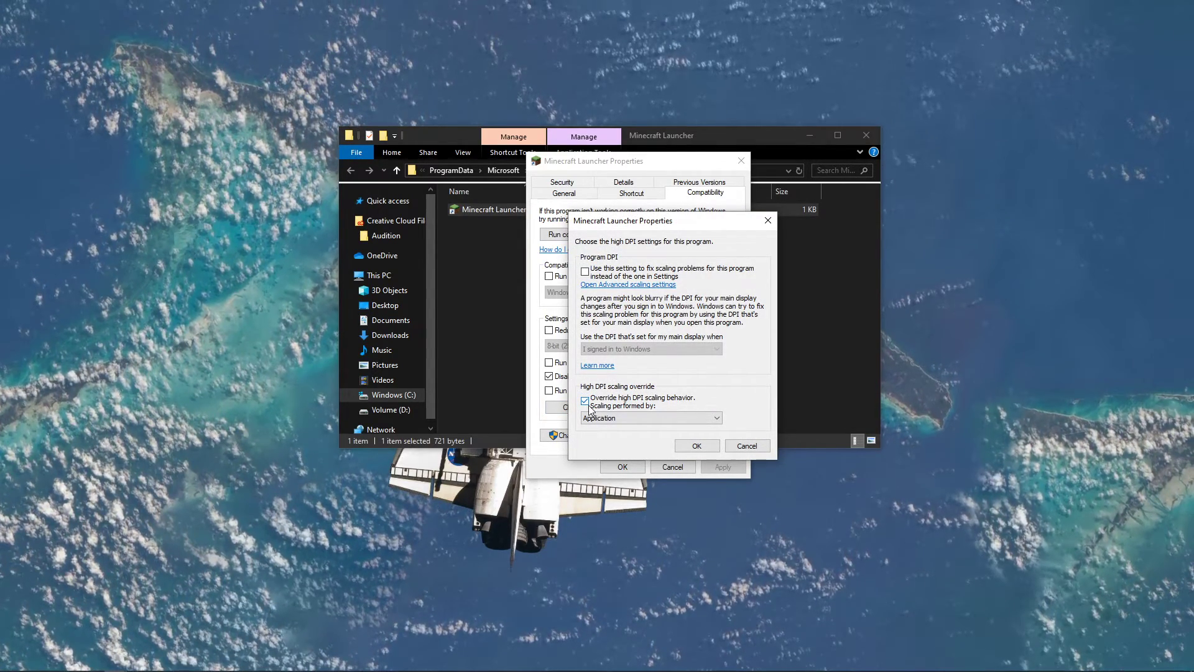
pyautogui.click(686, 445)
pyautogui.click(621, 467)
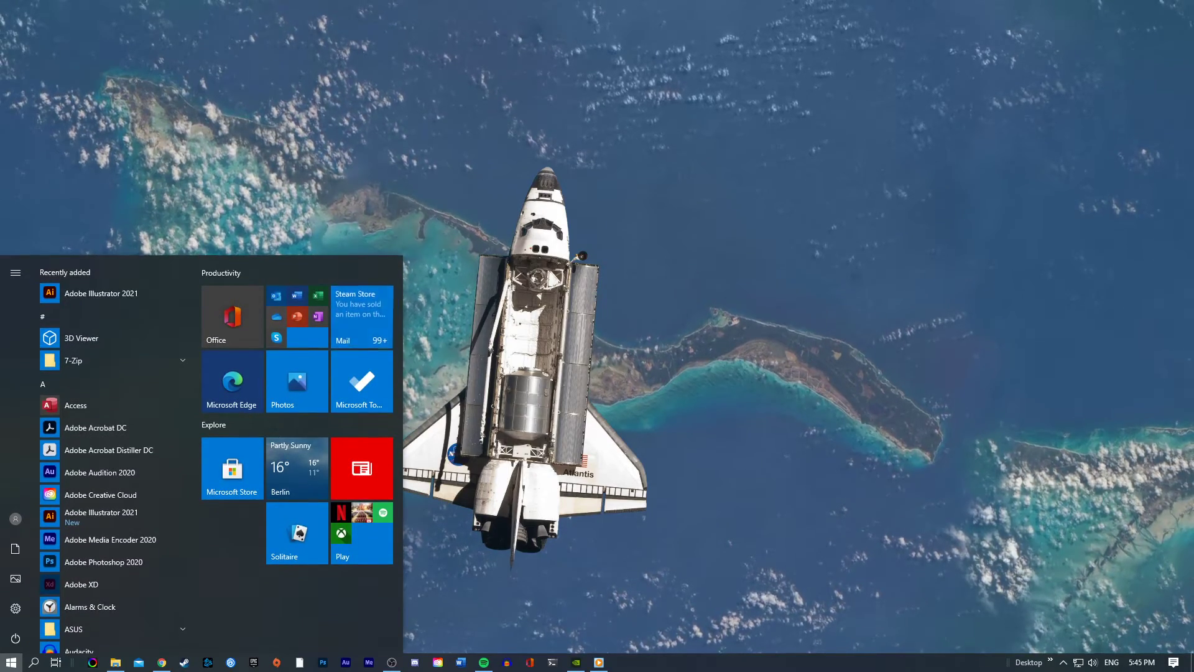
# Open the Temp folder and delete all its files, leaving nine in-use items.
pyautogui.write('Templates')
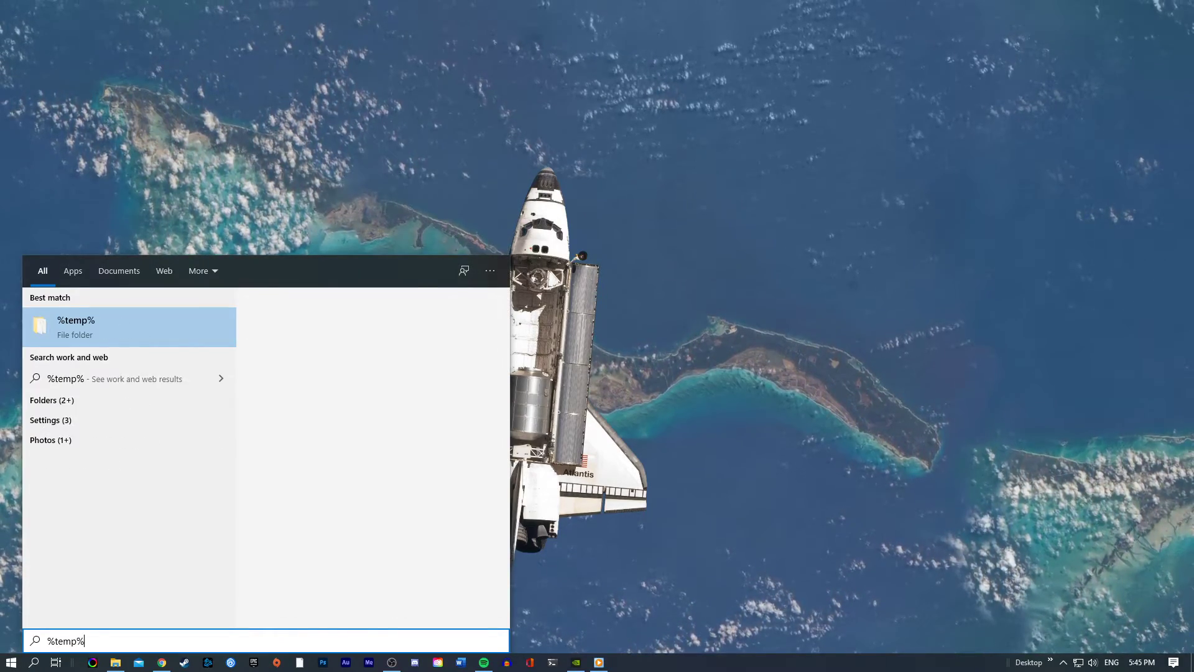
pyautogui.press('Return')
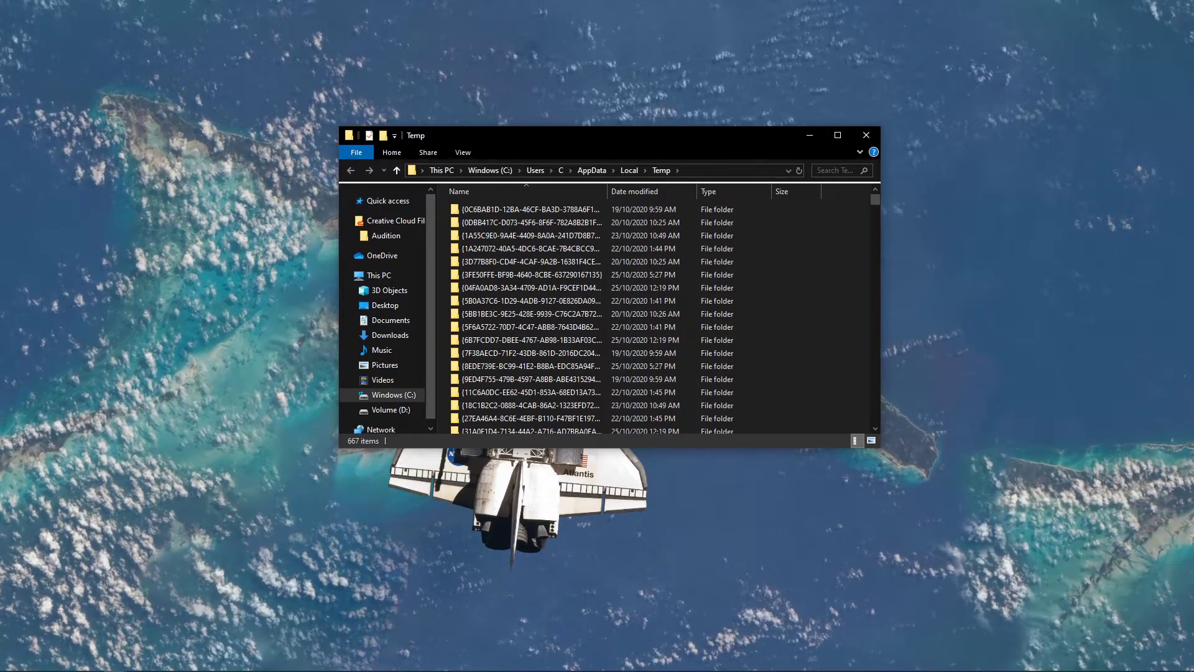
pyautogui.hotkey('ctrl', 'a')
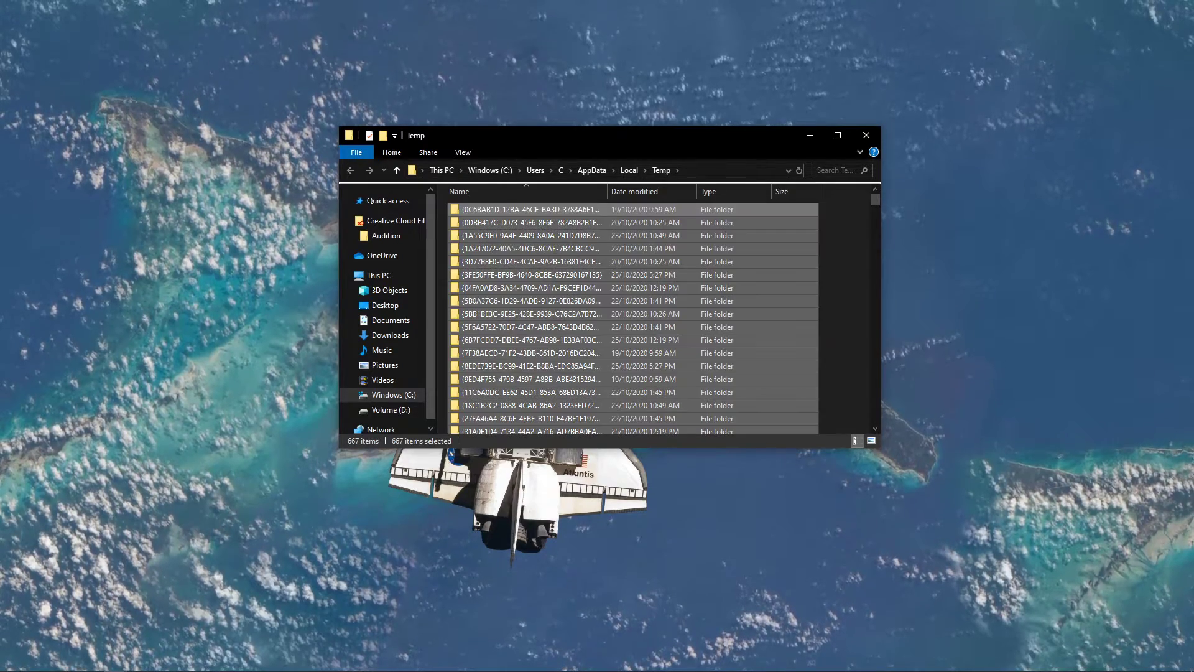
pyautogui.rightClick(578, 252)
pyautogui.click(598, 429)
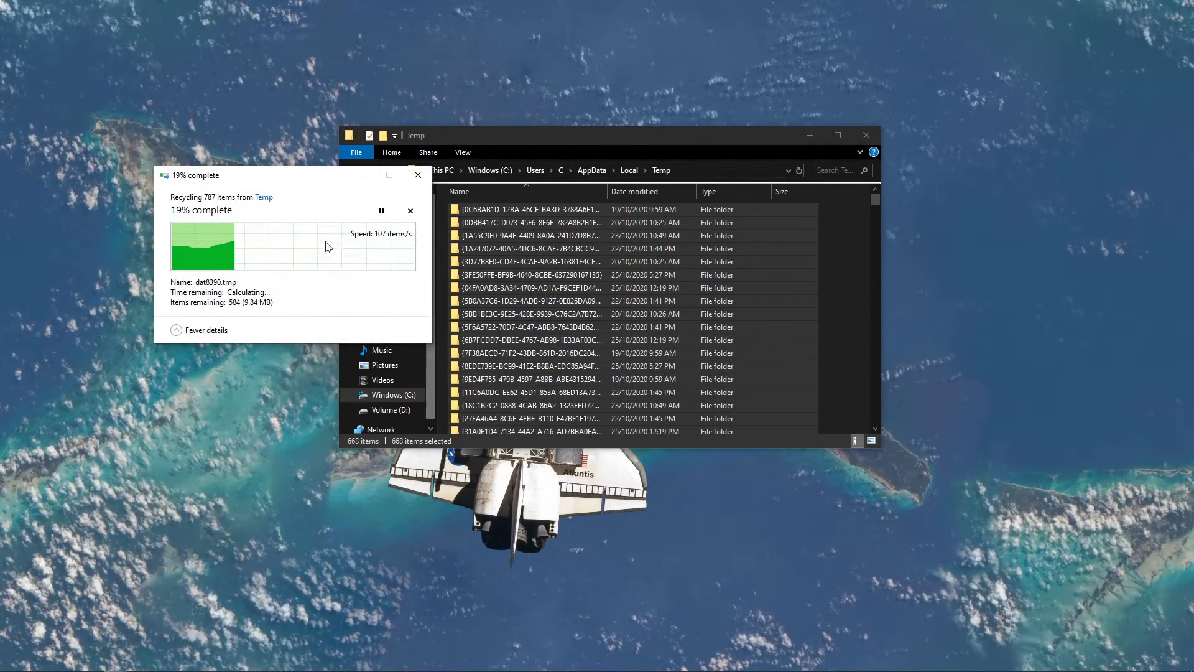
pyautogui.moveTo(291, 180); pyautogui.dragTo(180, 168)
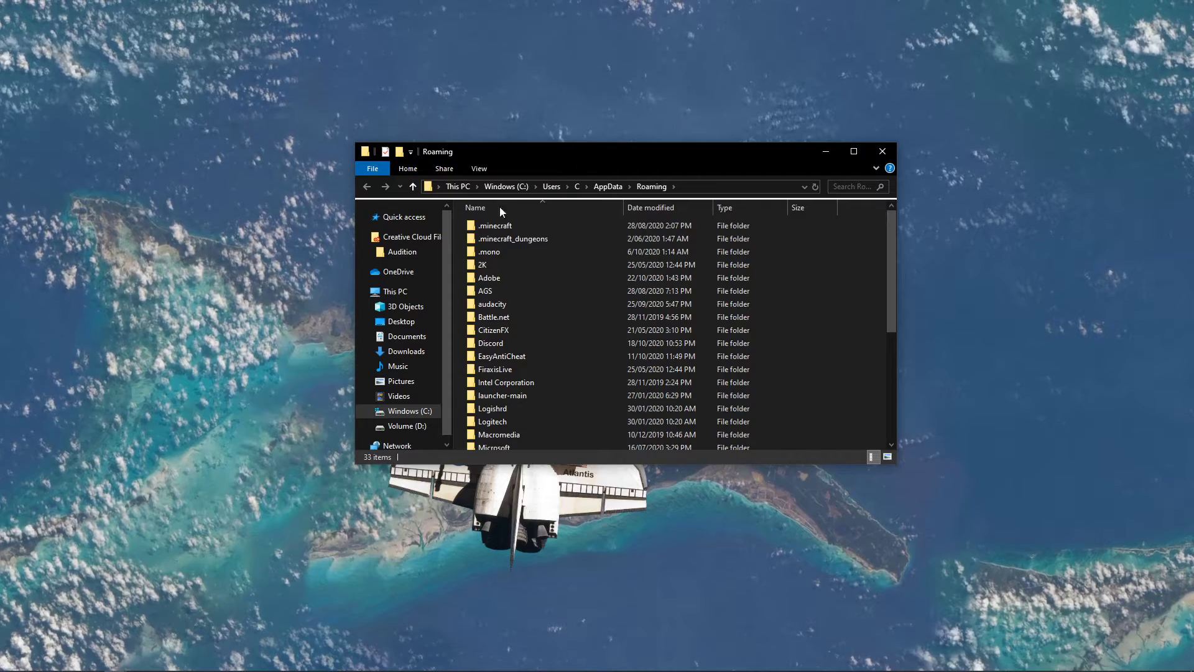
# Open .minecraft › saves, select the four worlds, then return to Roaming.
pyautogui.doubleClick(489, 226)
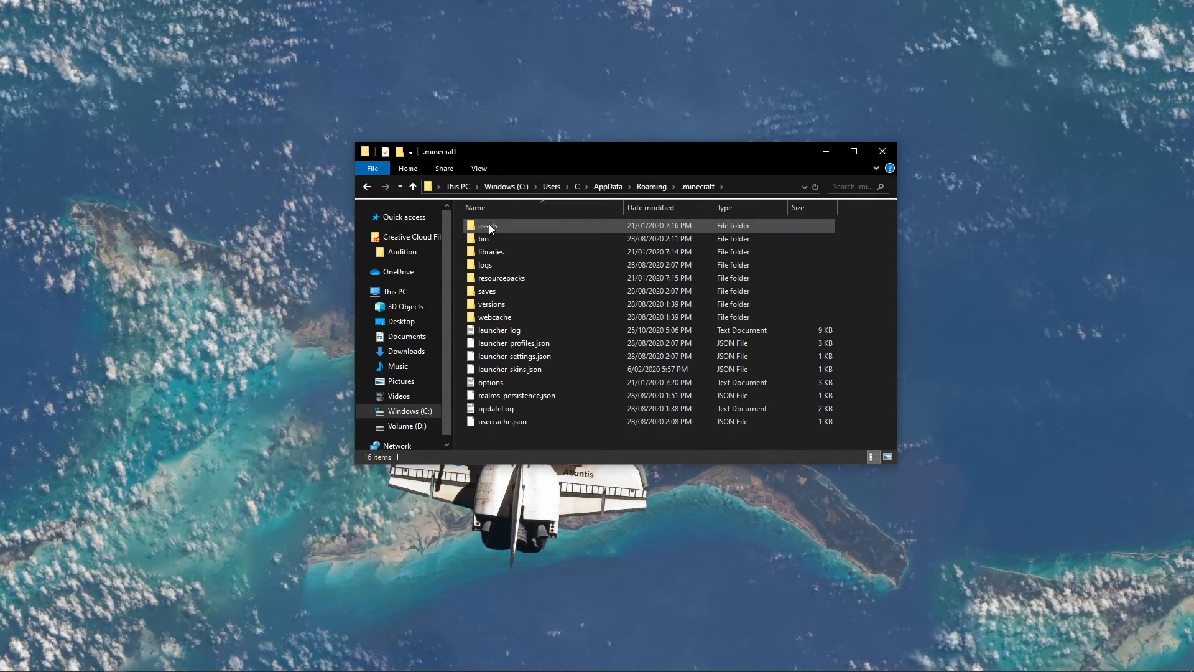
pyautogui.doubleClick(499, 290)
pyautogui.moveTo(505, 308); pyautogui.dragTo(501, 223)
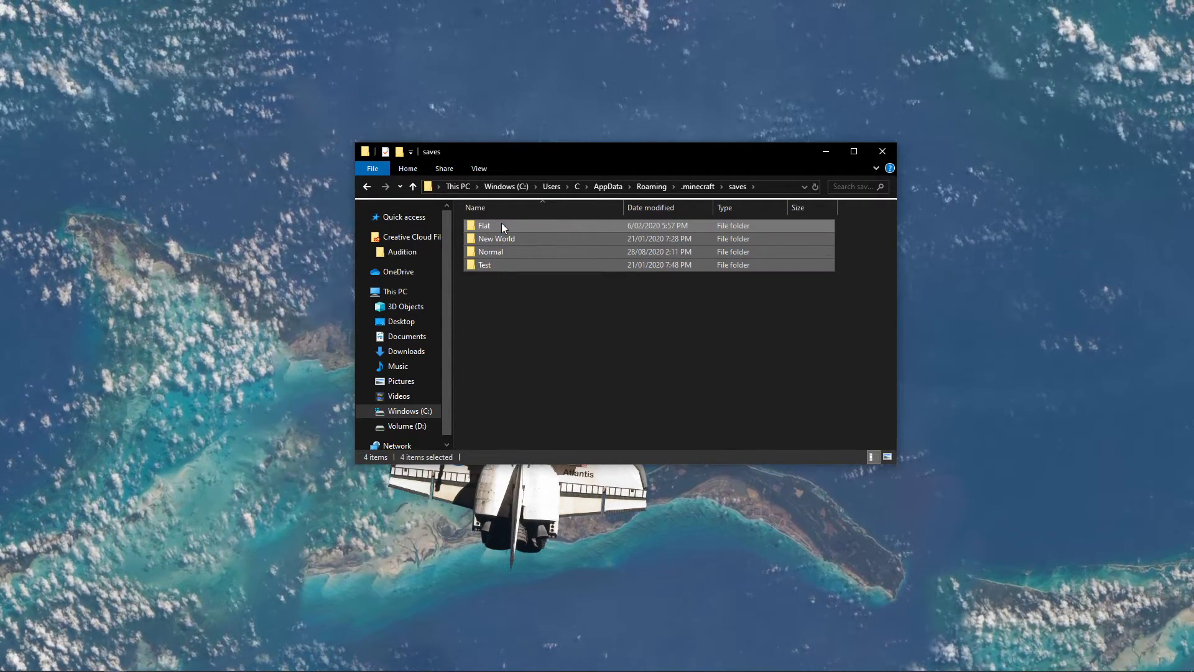
pyautogui.hotkey('alt', 'Left')
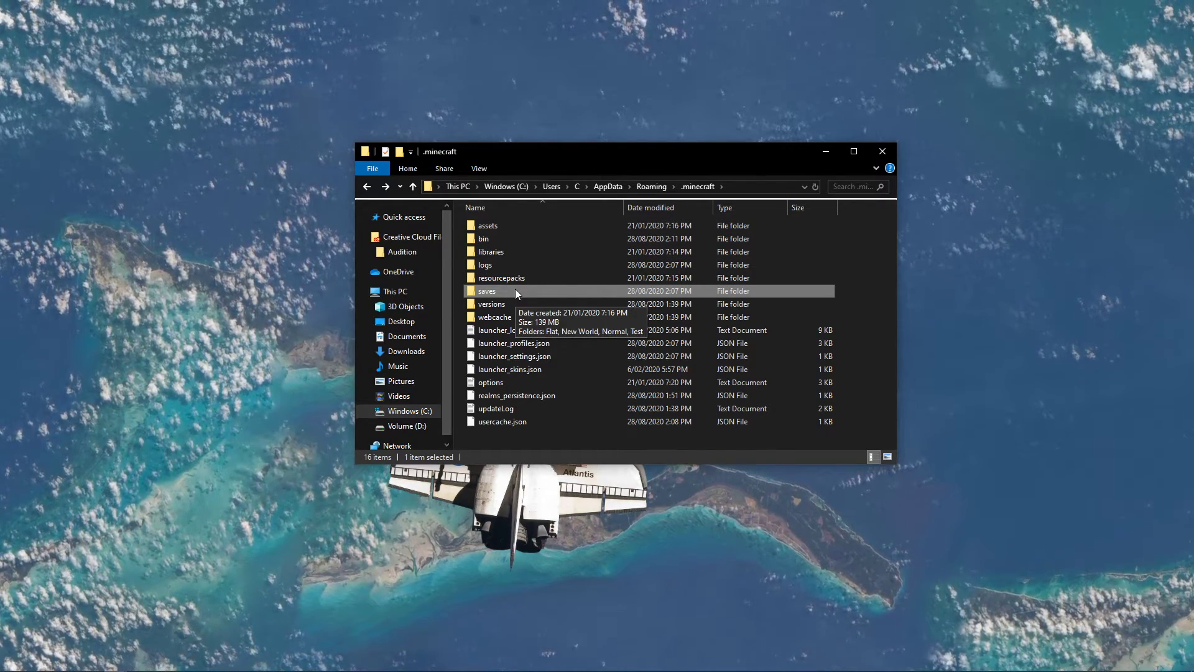
pyautogui.hotkey('alt', 'Left')
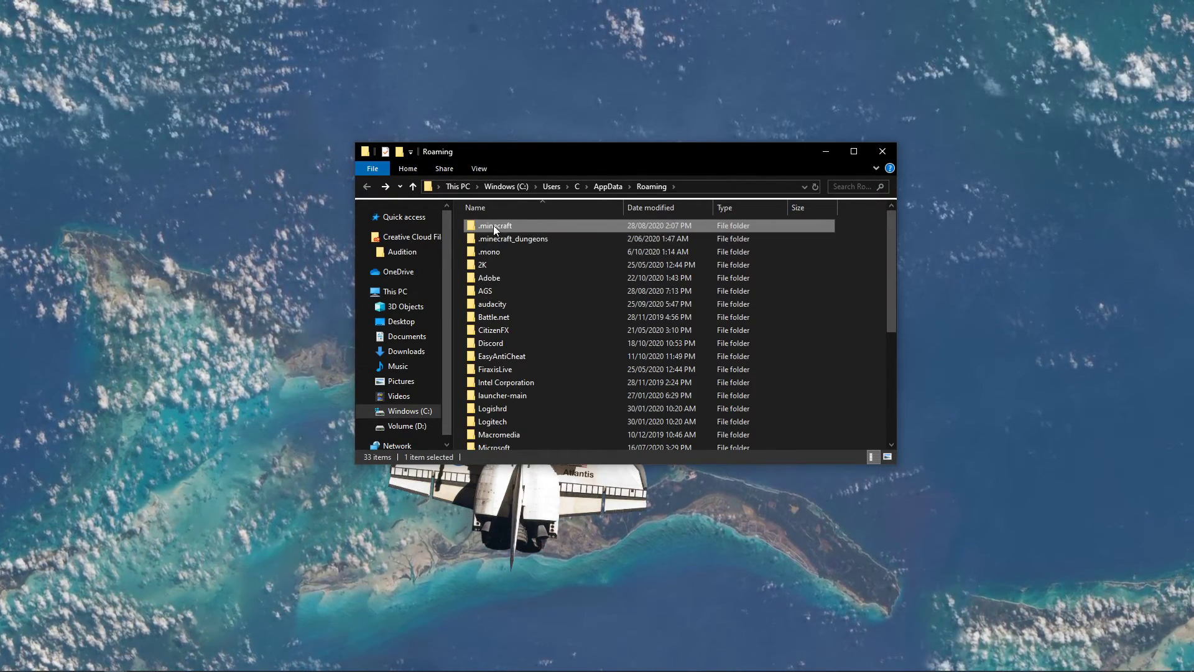
# Delete the .minecraft folder and close File Explorer.
pyautogui.rightClick(494, 225)
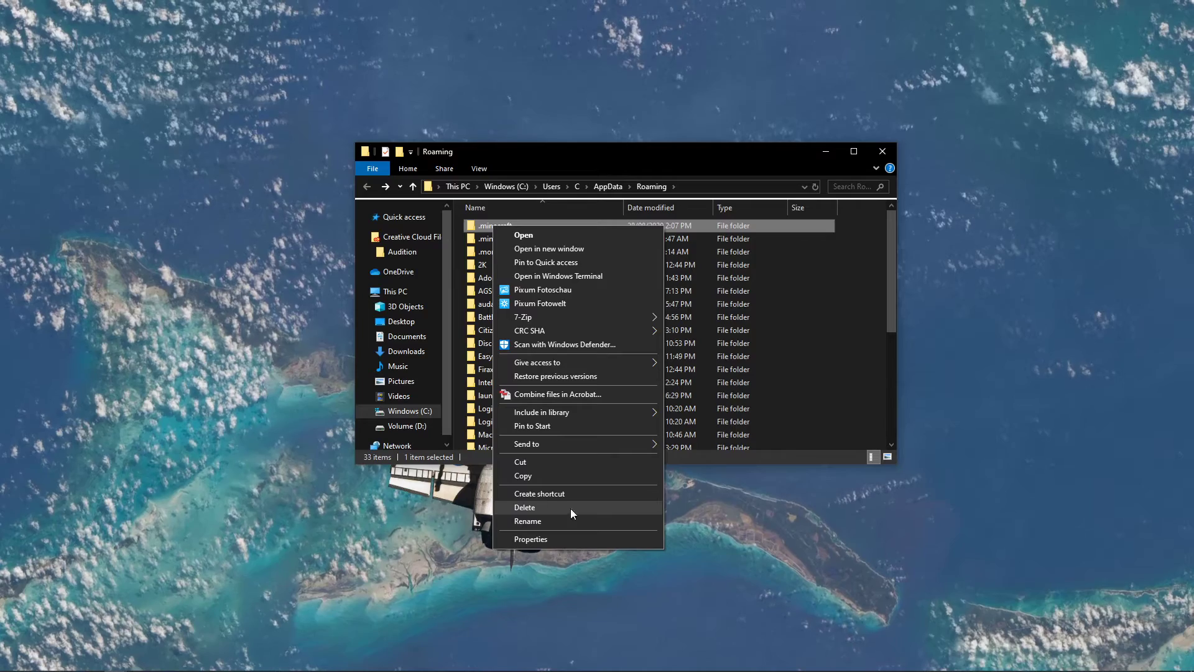
pyautogui.click(648, 492)
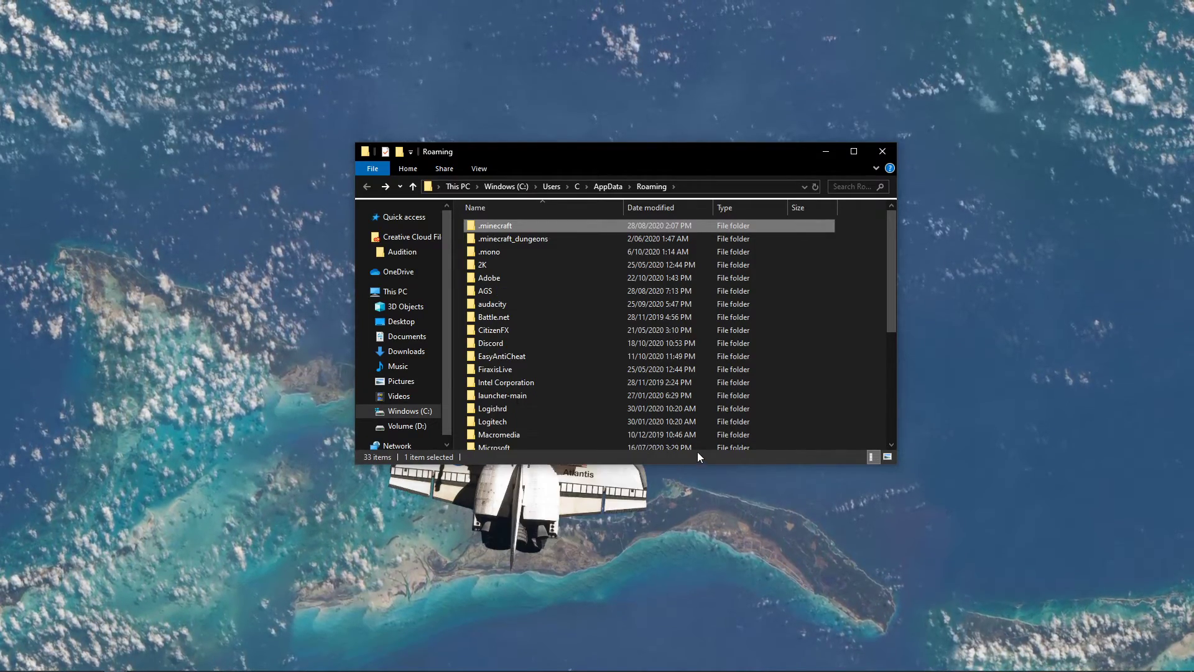
pyautogui.click(882, 151)
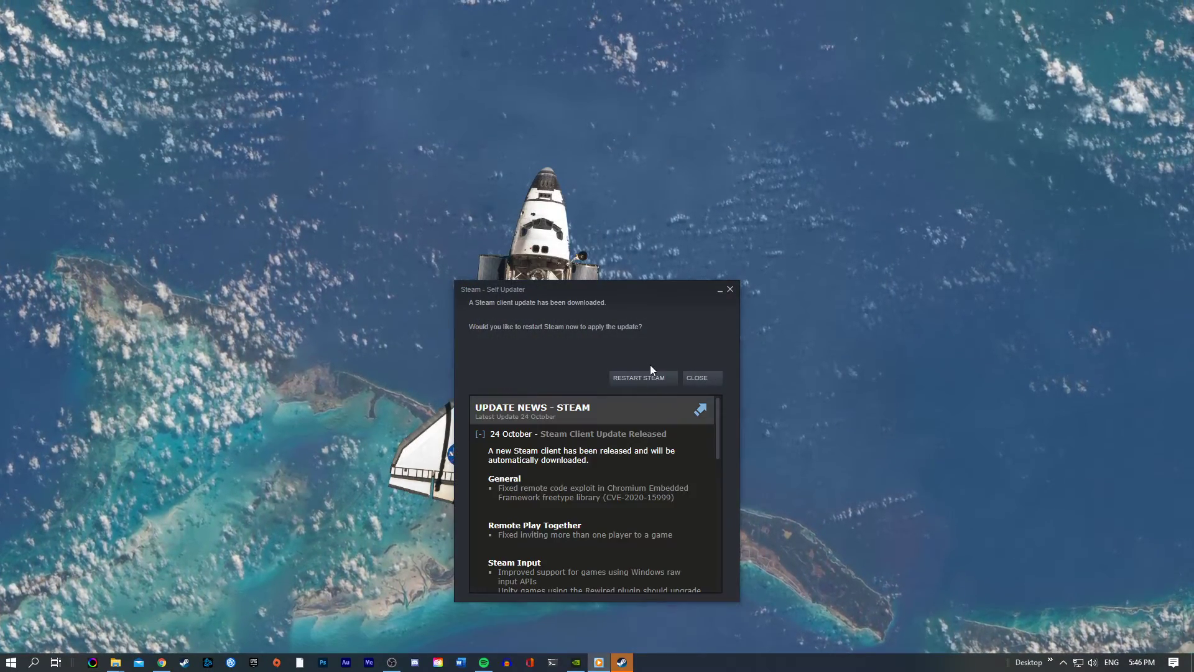